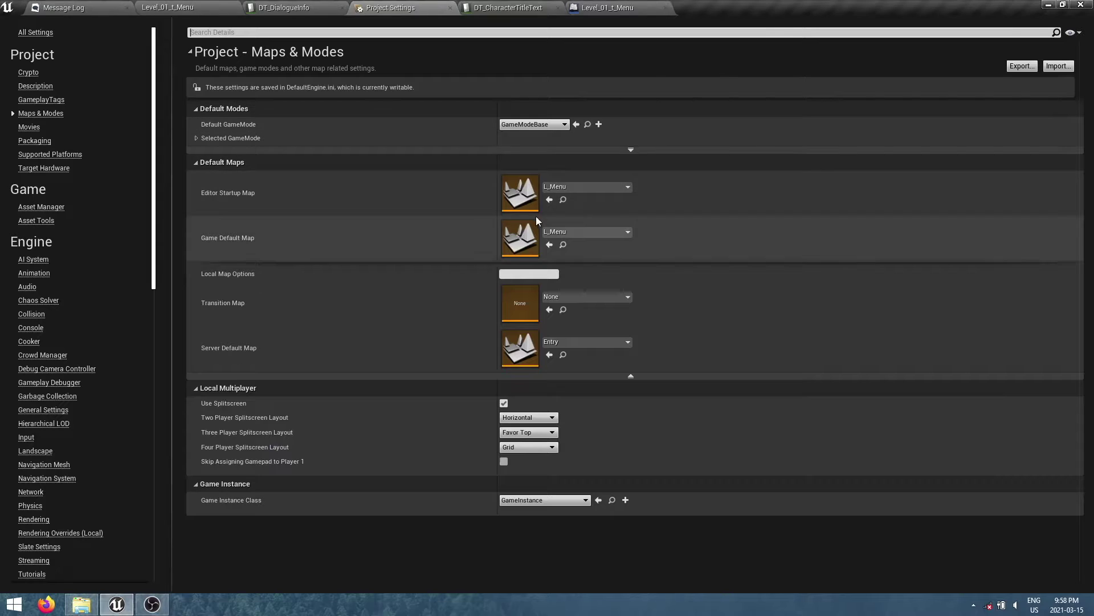
# - Set the Game Default Map to Level_01_t_Menu, then save the Level_01_t_Menu level
pyautogui.click(572, 229)
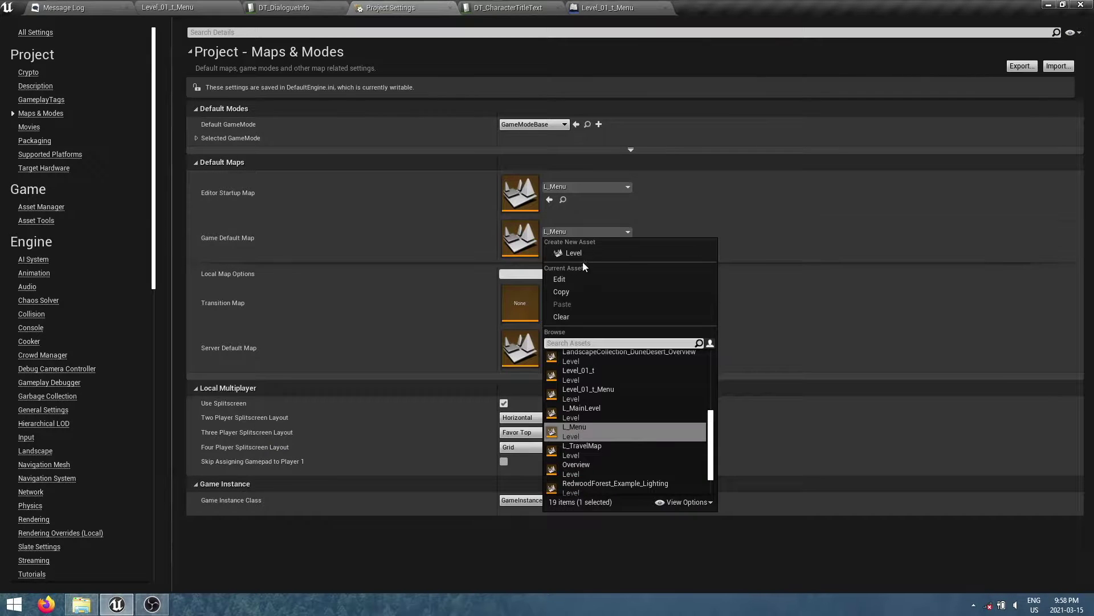
pyautogui.click(585, 394)
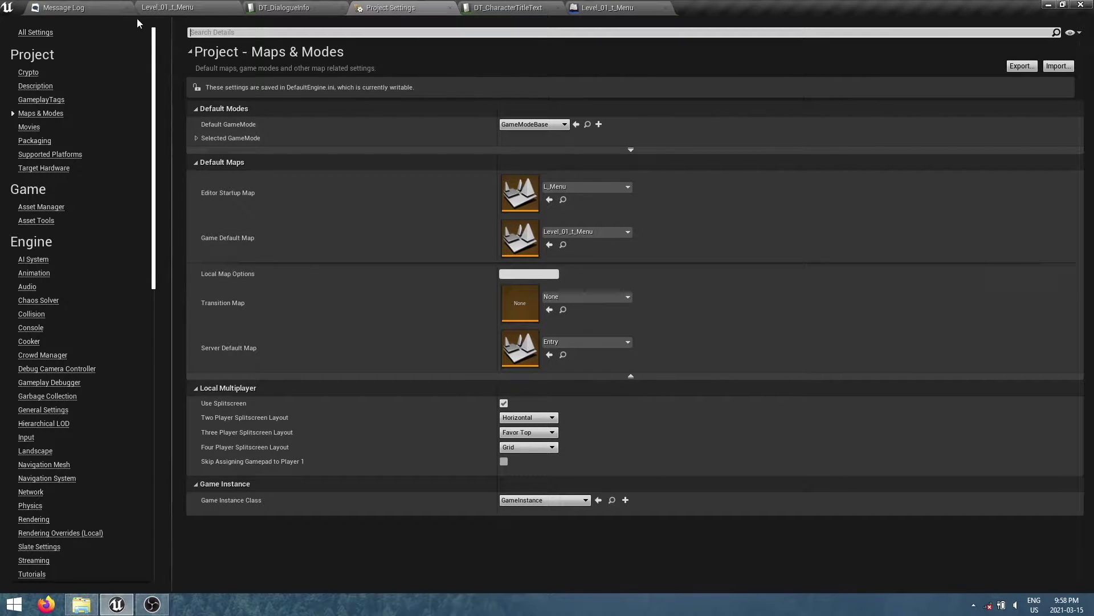
pyautogui.click(165, 6)
pyautogui.click(169, 43)
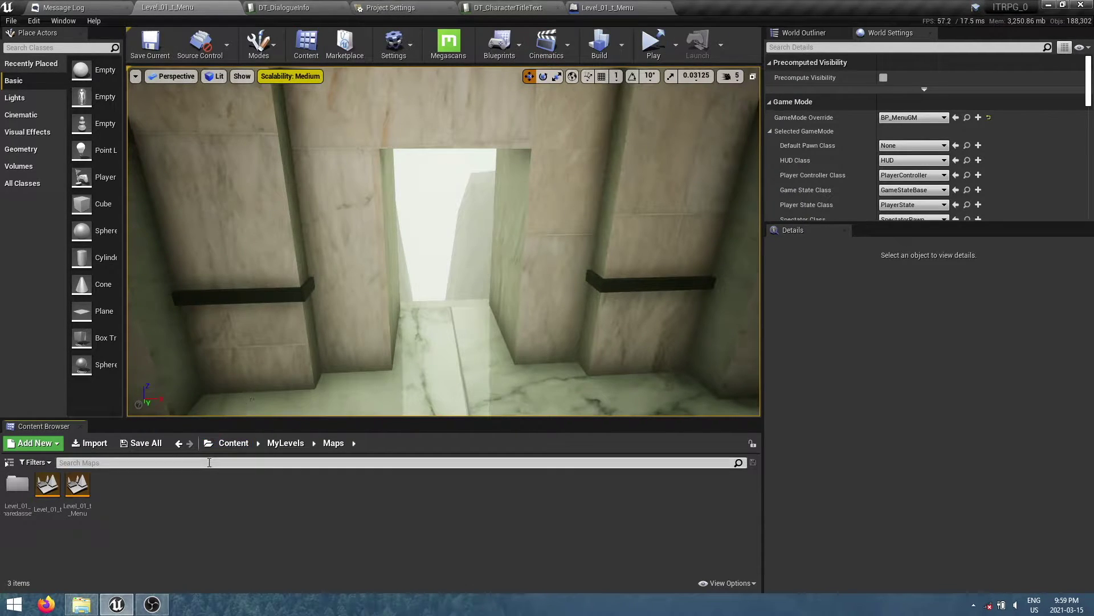
# - Browse to Content > CompleteRPG > Maps and open the L_Menu map
pyautogui.click(239, 444)
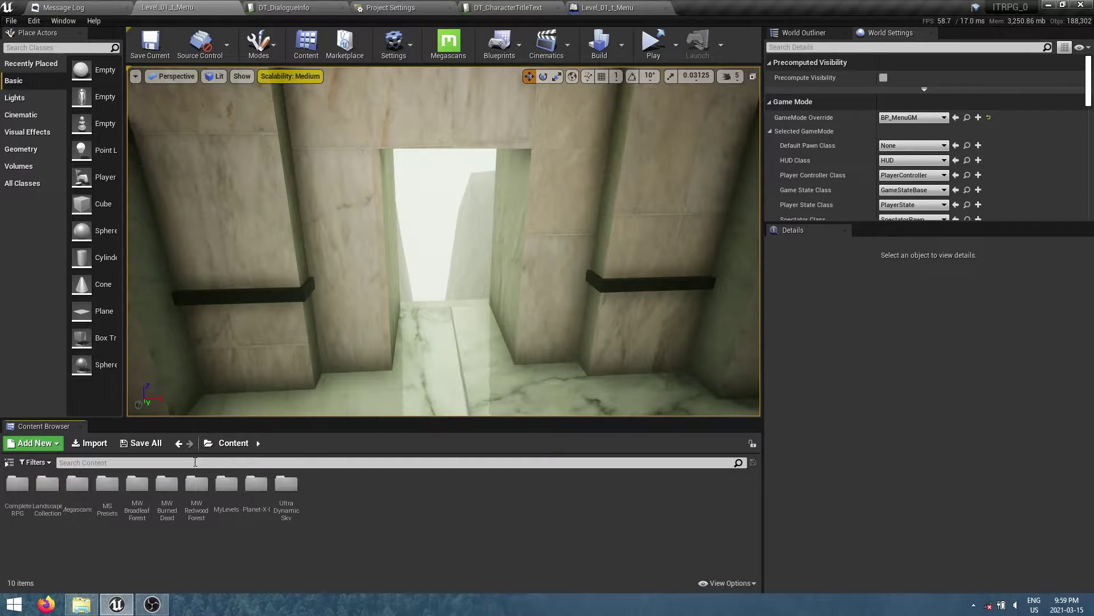
pyautogui.doubleClick(20, 499)
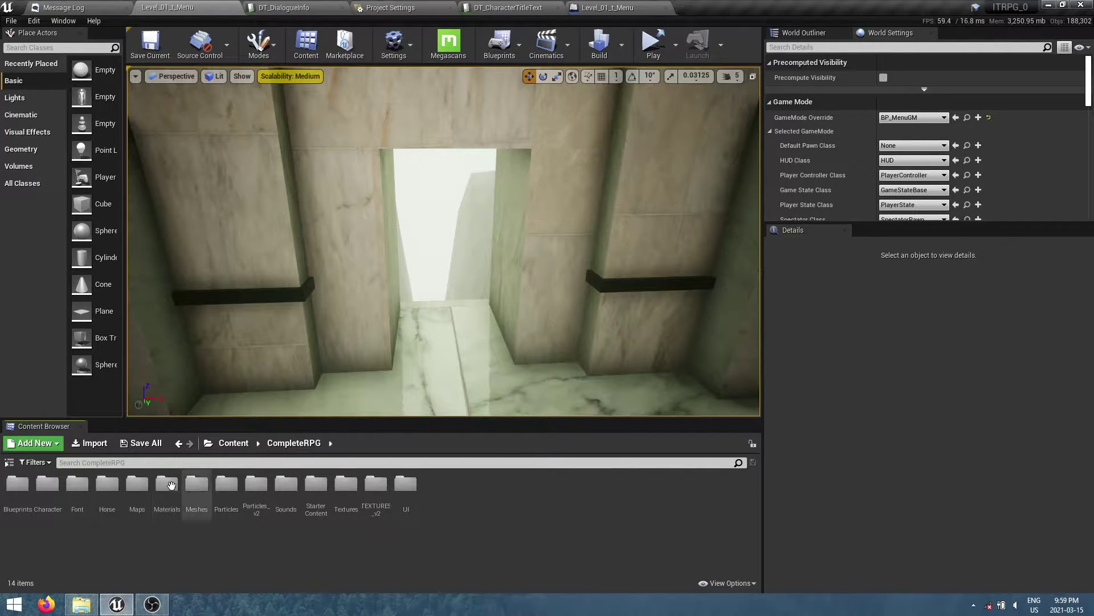
pyautogui.doubleClick(136, 487)
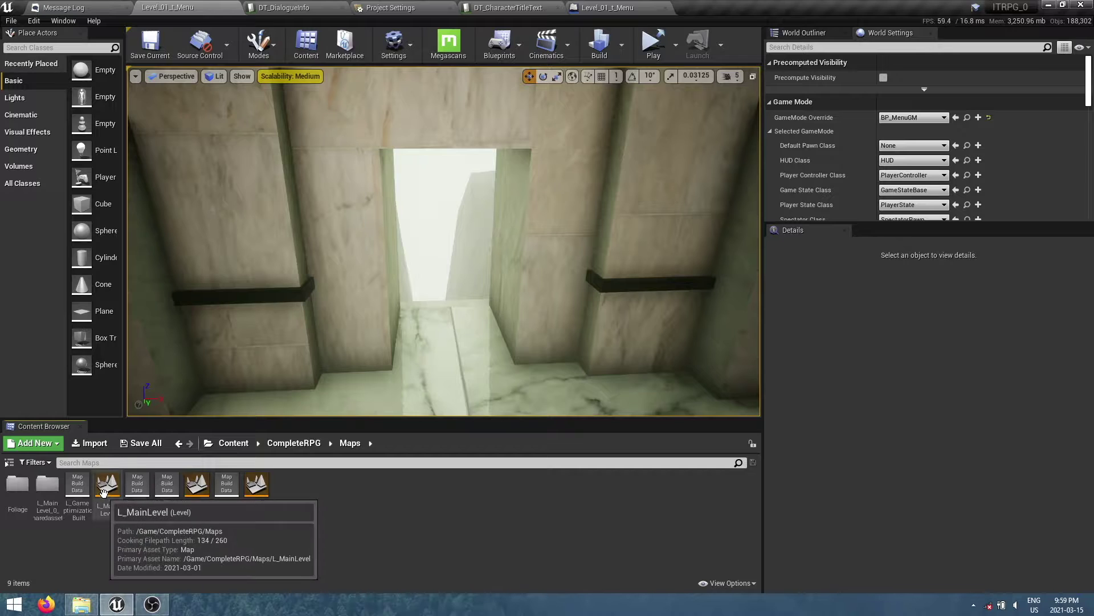
pyautogui.doubleClick(202, 492)
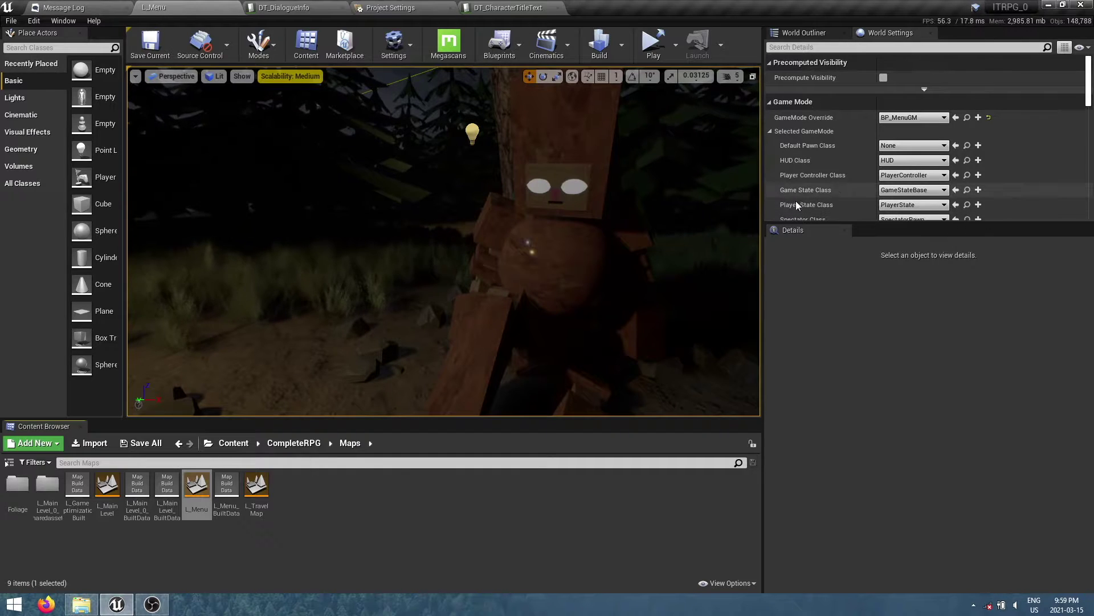
# - Fly the viewport to the campfire and select CameraActor2
pyautogui.moveTo(444, 240); pyautogui.dragTo(513, 319)
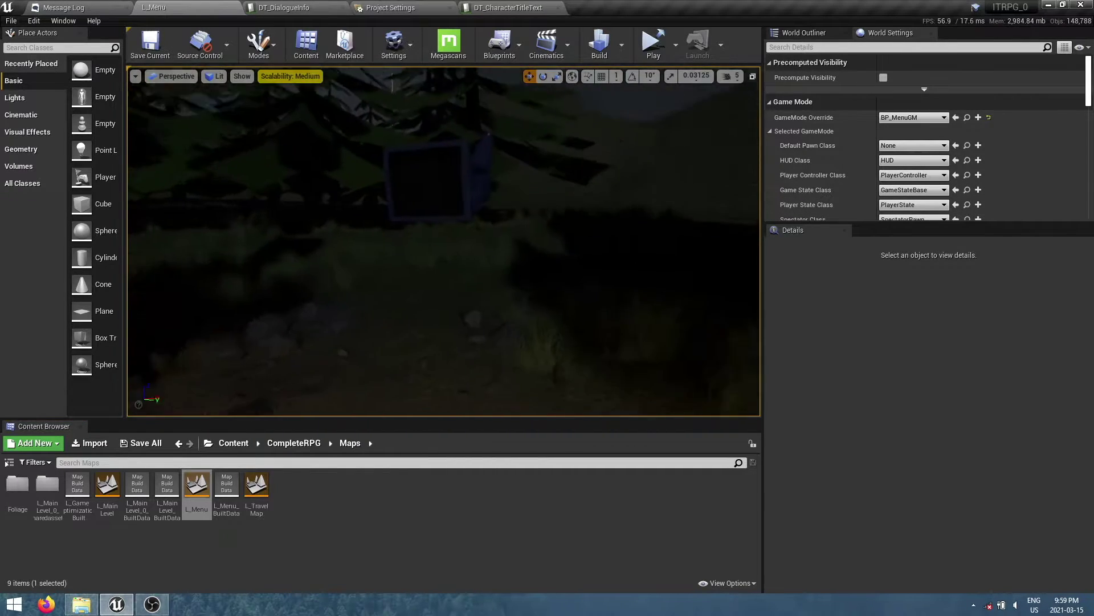
pyautogui.moveTo(384, 337); pyautogui.dragTo(338, 328)
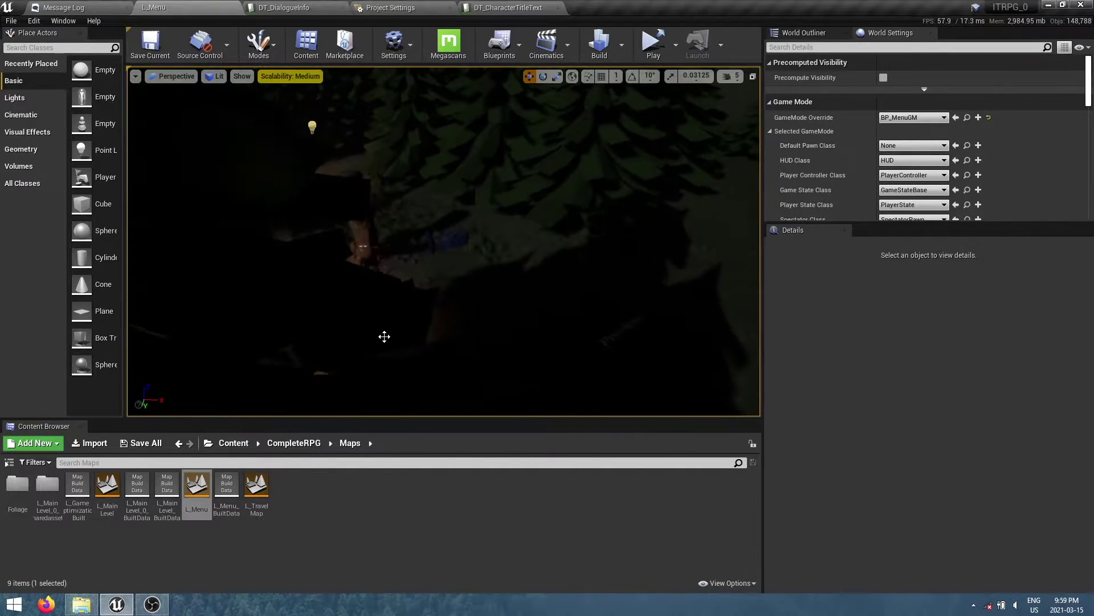
pyautogui.click(450, 244)
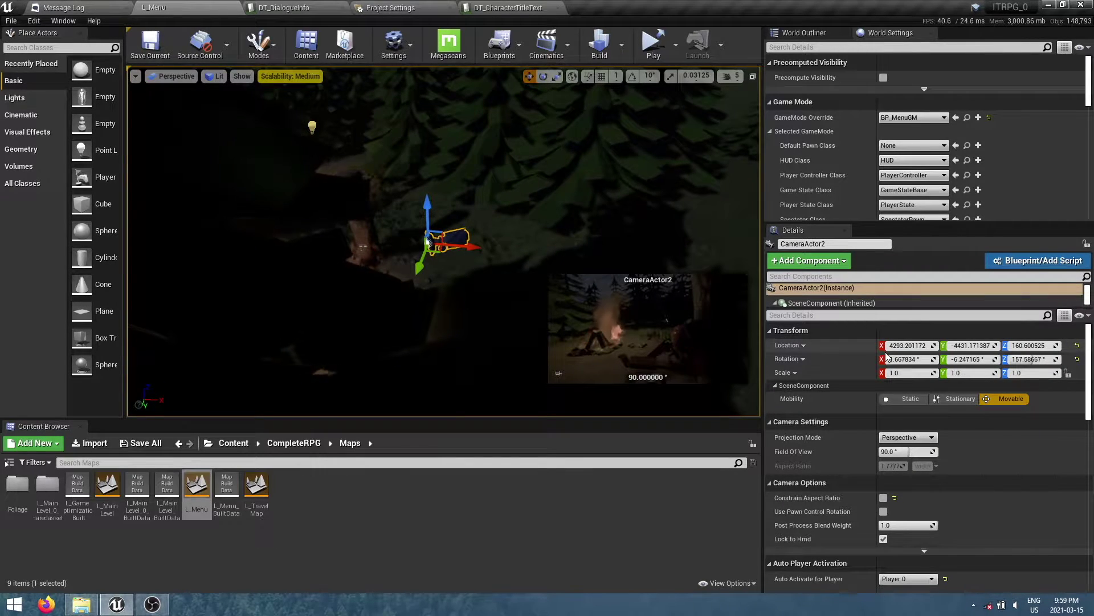
# - Look through World Settings, including the advanced precomputed visibility options, then show the World Outliner
pyautogui.scroll(-2, 897, 209)
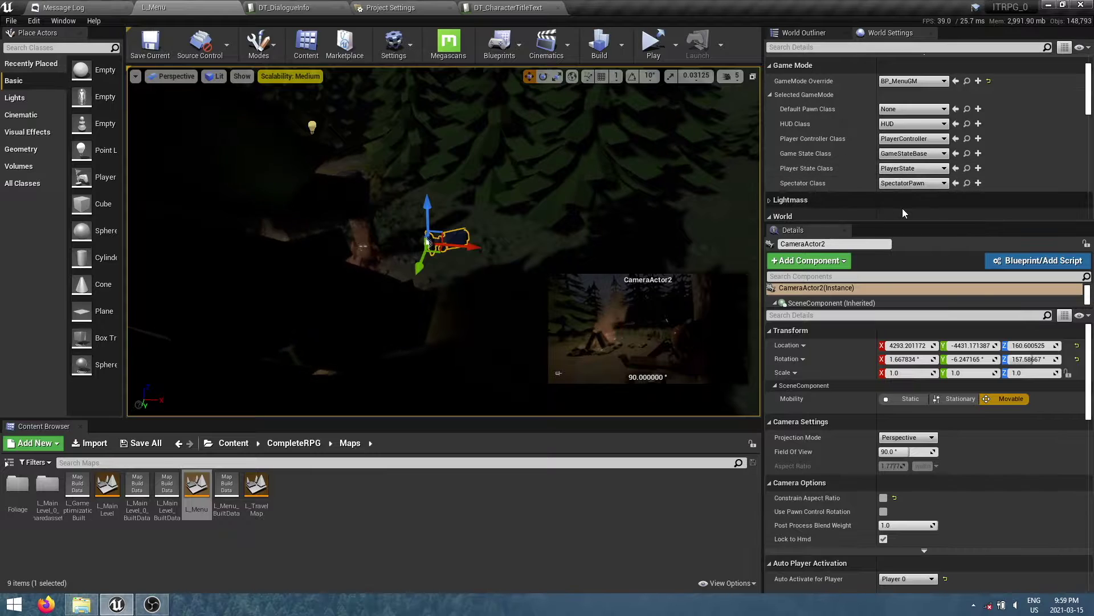
pyautogui.scroll(-2, 902, 207)
pyautogui.scroll(-2, 903, 209)
pyautogui.scroll(-2, 906, 210)
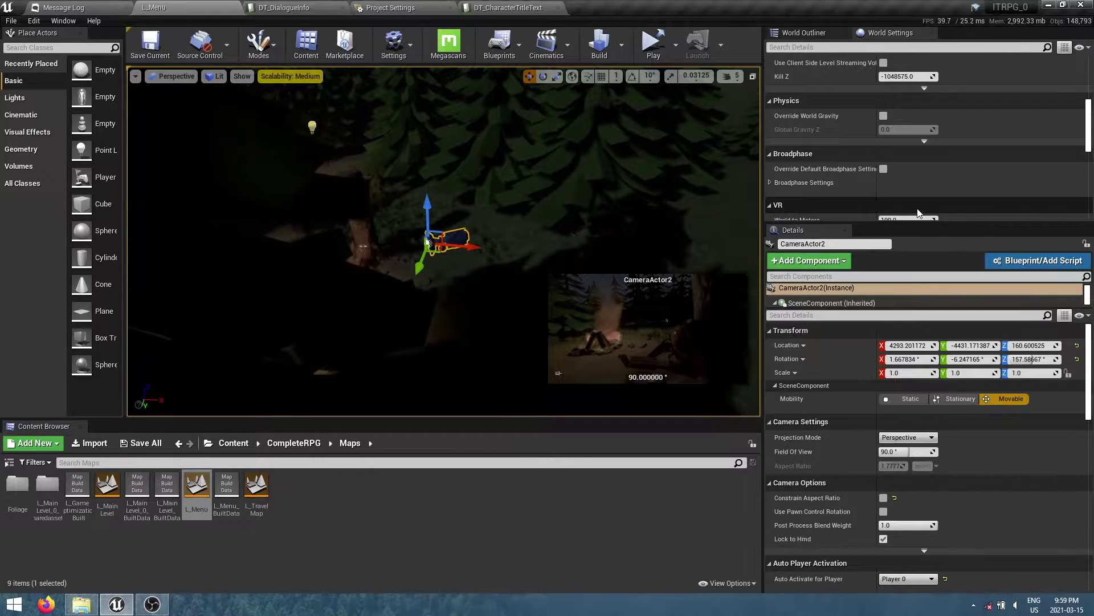
pyautogui.scroll(4, 918, 208)
pyautogui.scroll(4, 918, 208)
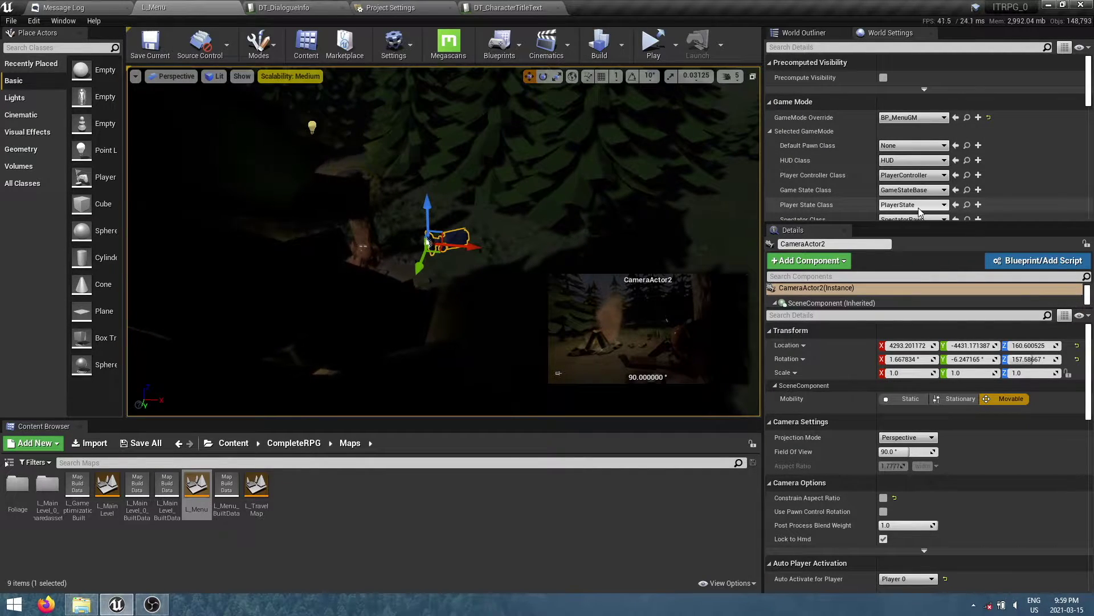
pyautogui.scroll(-1, 918, 208)
pyautogui.scroll(1, 919, 208)
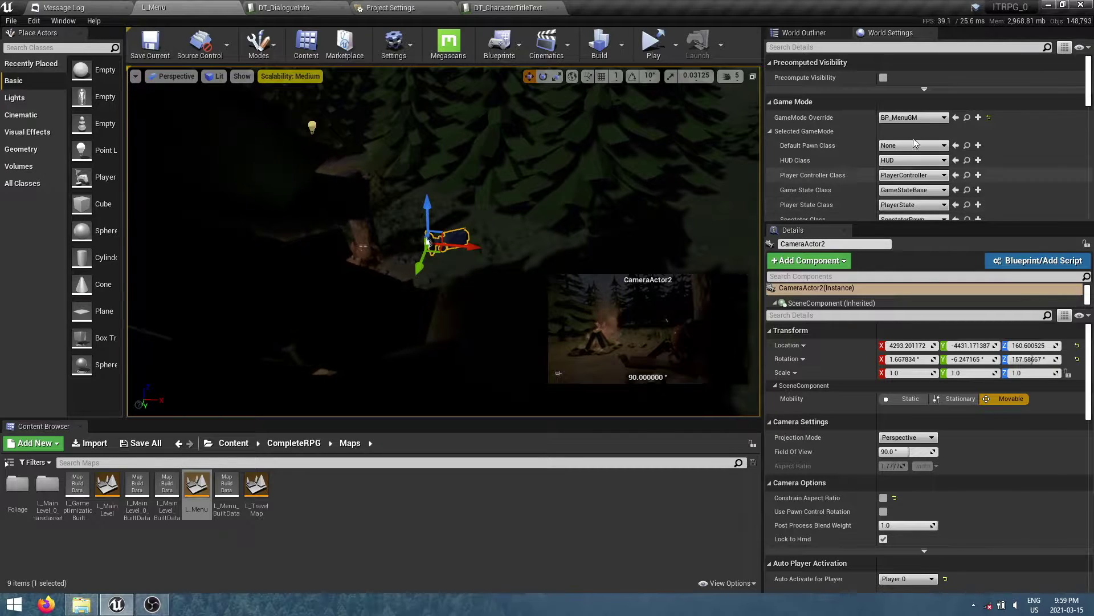
pyautogui.click(893, 90)
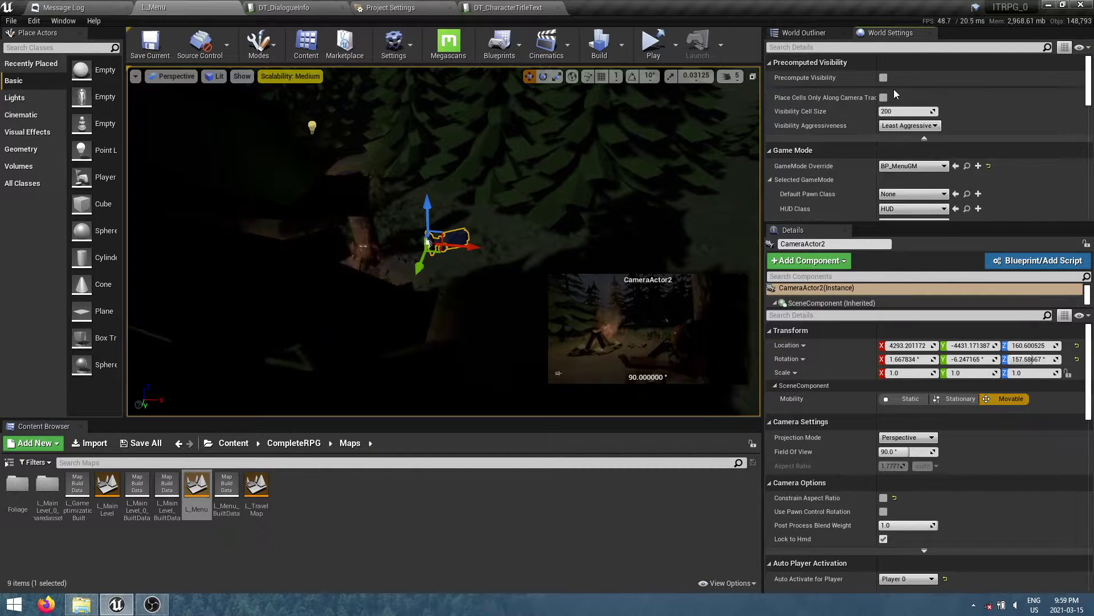
pyautogui.click(910, 139)
pyautogui.click(809, 32)
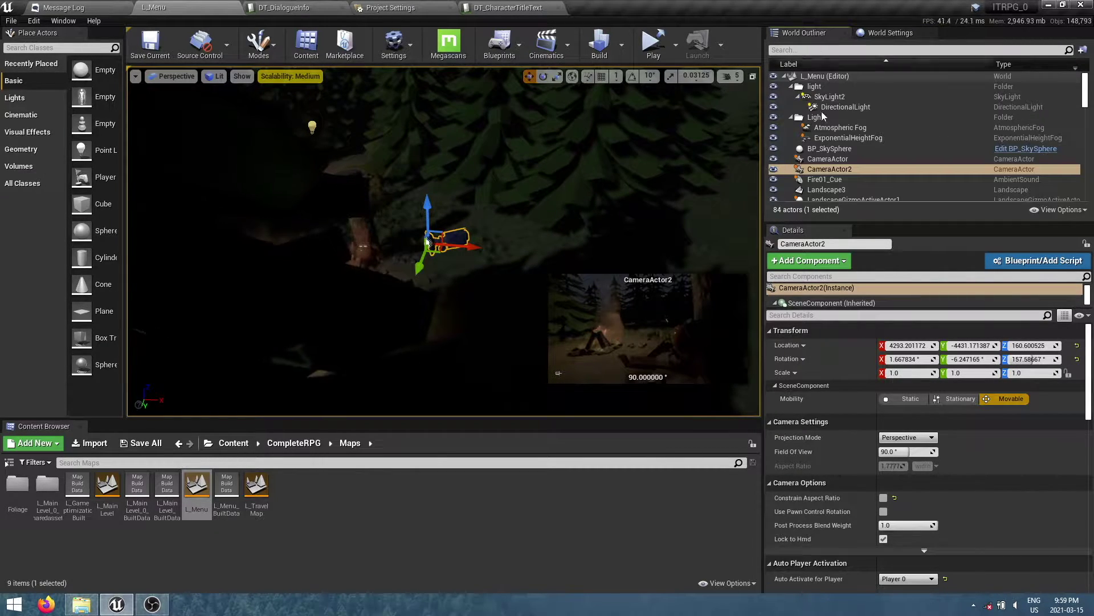
pyautogui.moveTo(433, 251); pyautogui.dragTo(433, 171, button='right')
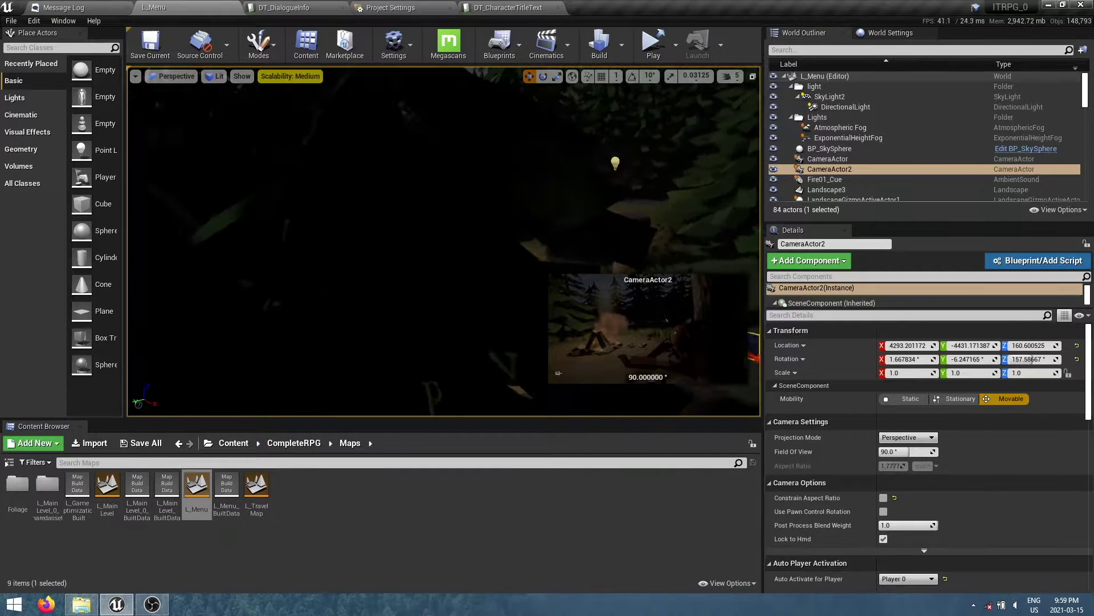
pyautogui.moveTo(434, 228); pyautogui.dragTo(479, 262, button='right')
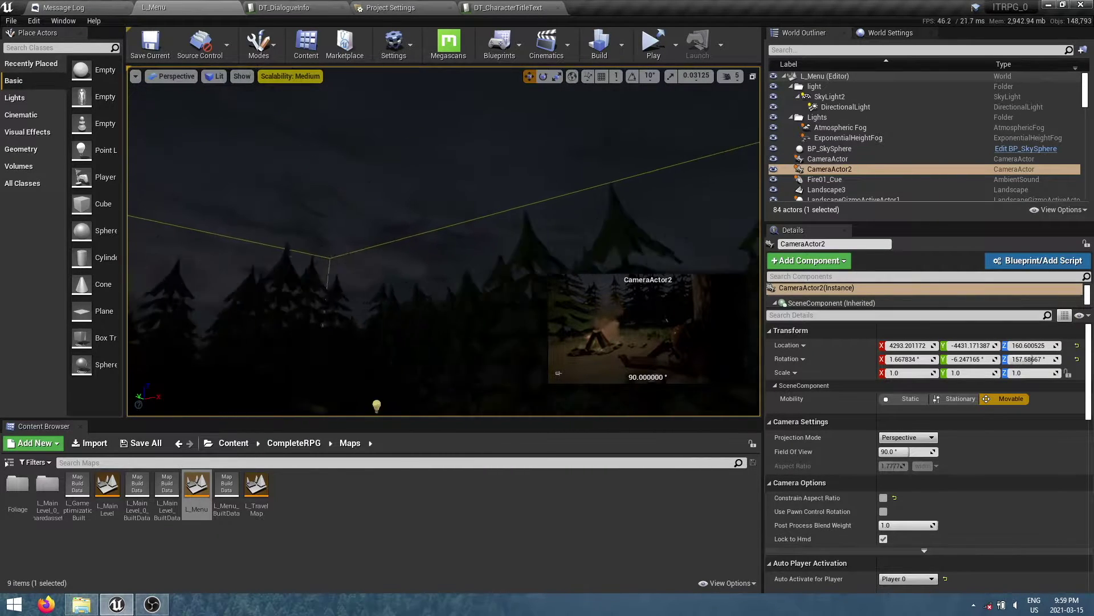
pyautogui.moveTo(593, 203); pyautogui.dragTo(622, 203, button='right')
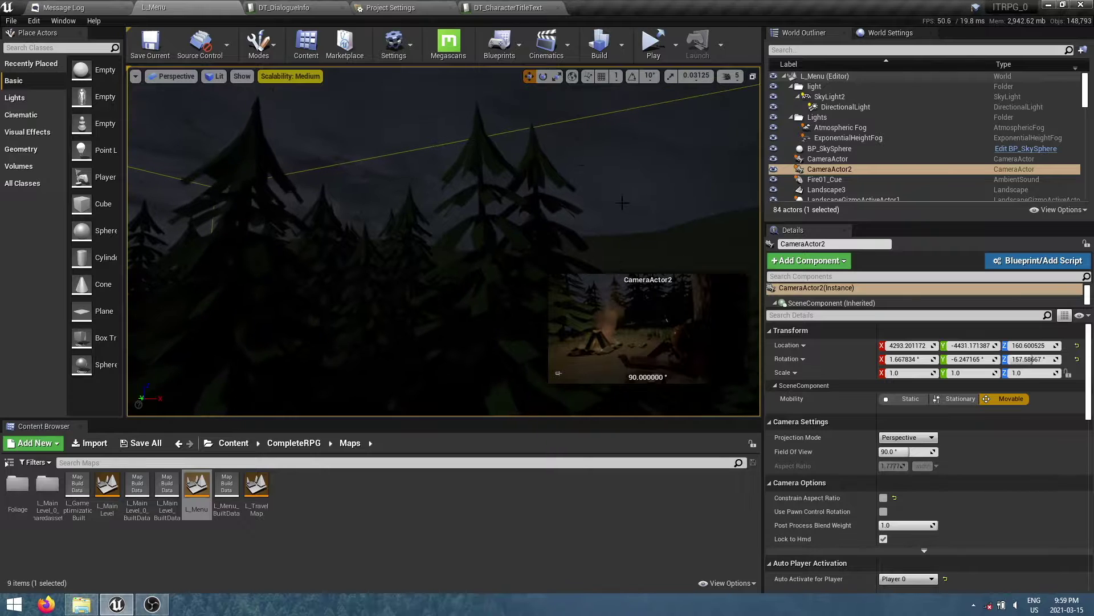
pyautogui.click(562, 119)
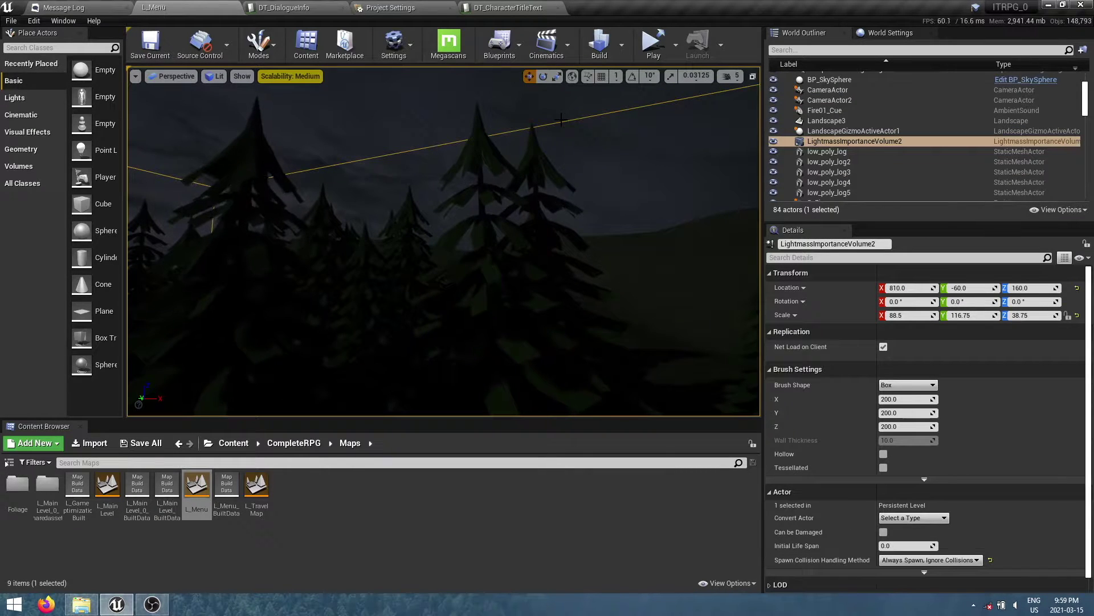
pyautogui.moveTo(444, 239); pyautogui.dragTo(417, 262, button='right')
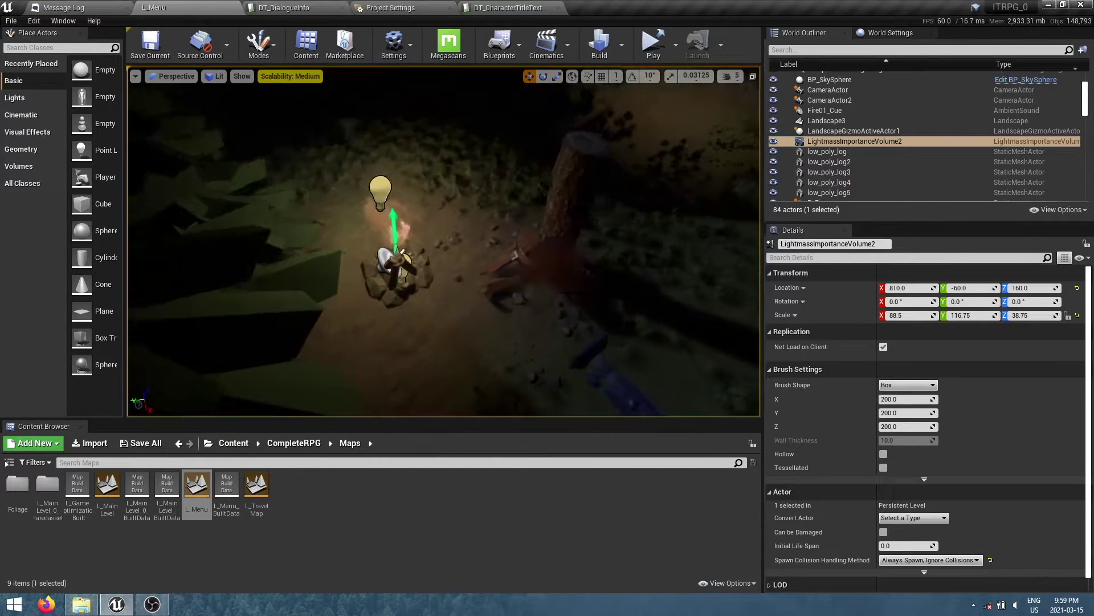
pyautogui.click(298, 208)
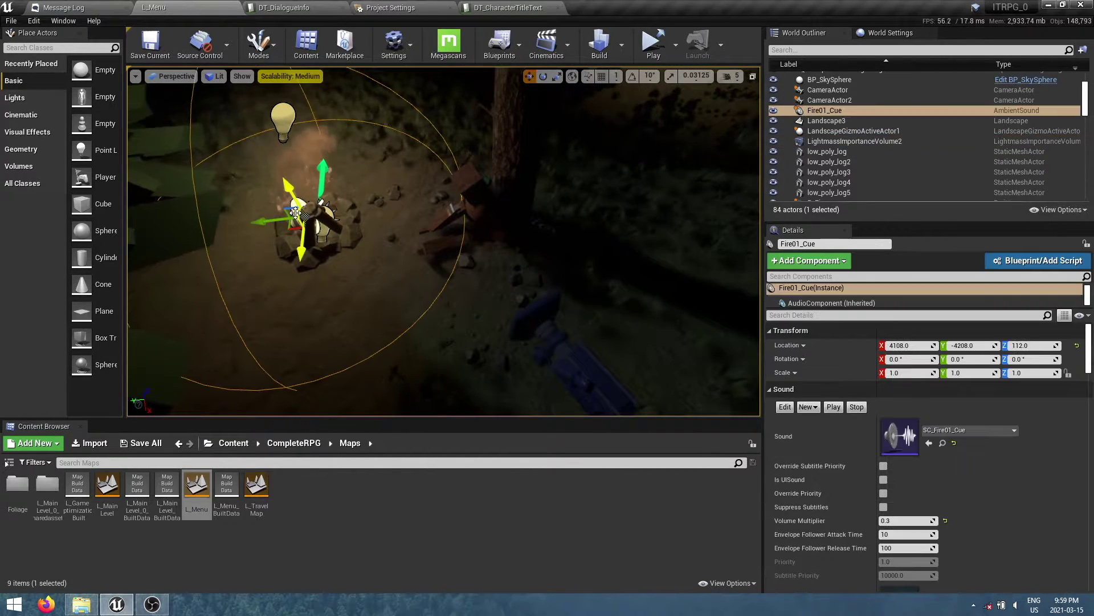
pyautogui.click(480, 326)
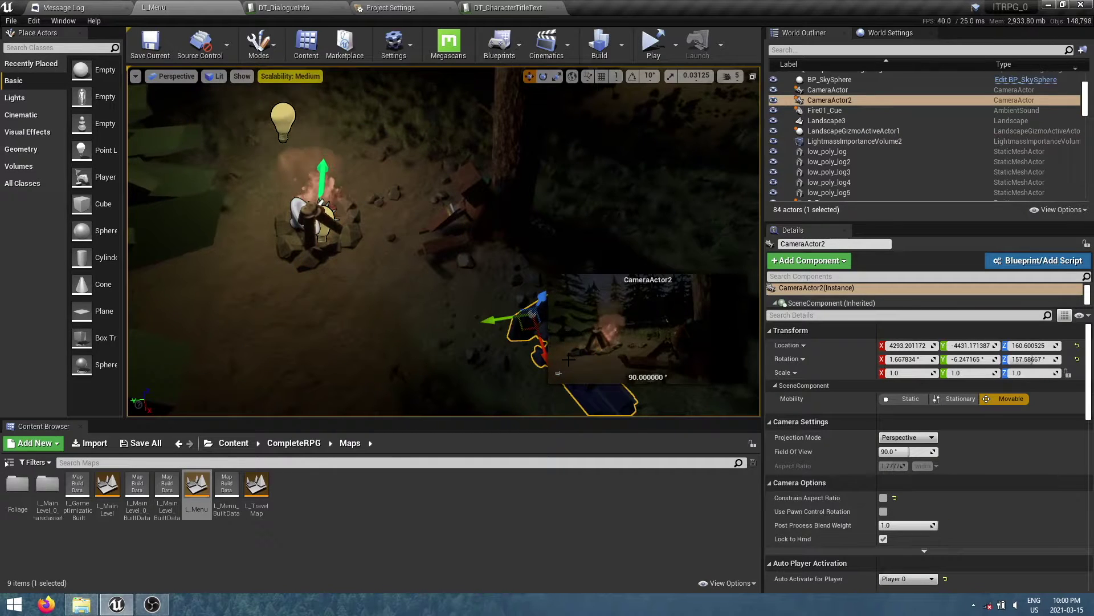
pyautogui.moveTo(480, 325); pyautogui.dragTo(513, 319, button='right')
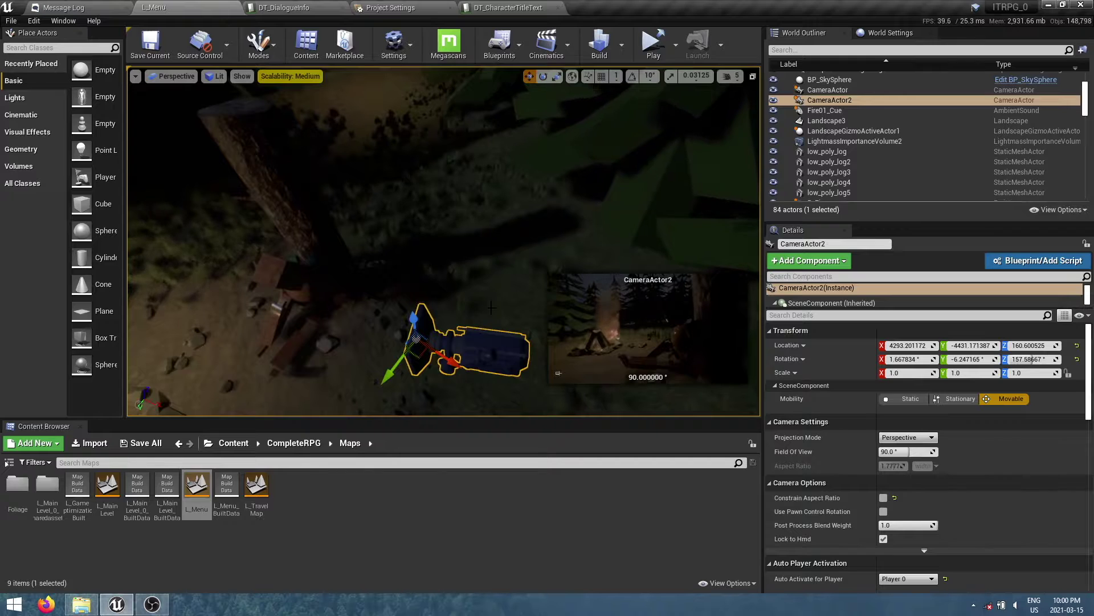
pyautogui.moveTo(491, 308); pyautogui.dragTo(502, 310, button='right')
# - Find CameraActor2 in the L_Menu World Outliner and select it for copying
pyautogui.scroll(-3, 866, 488)
pyautogui.scroll(-3, 866, 488)
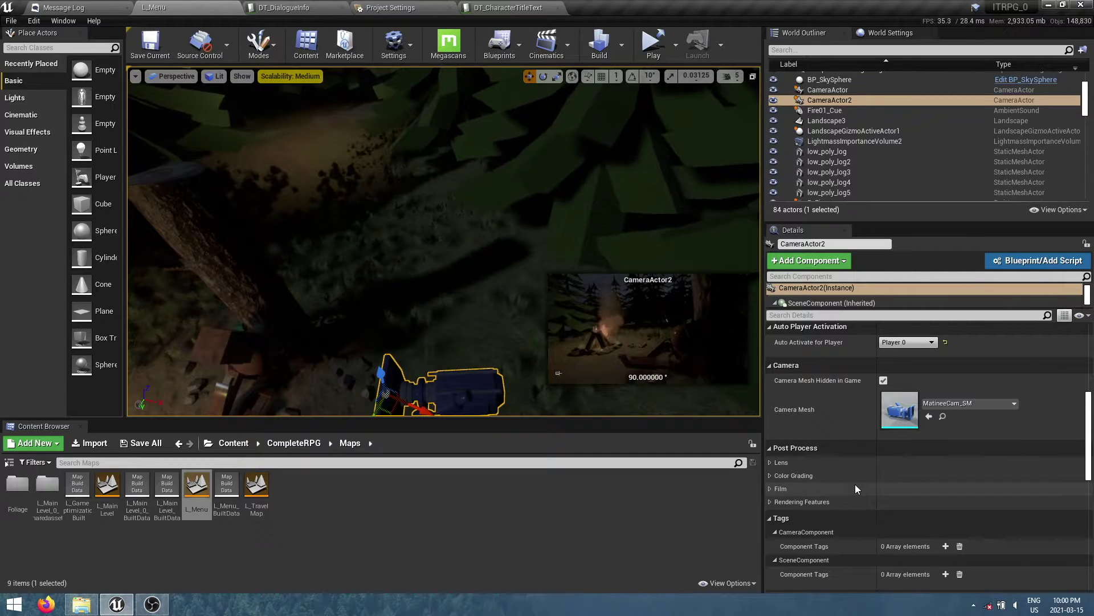
pyautogui.scroll(-2, 844, 419)
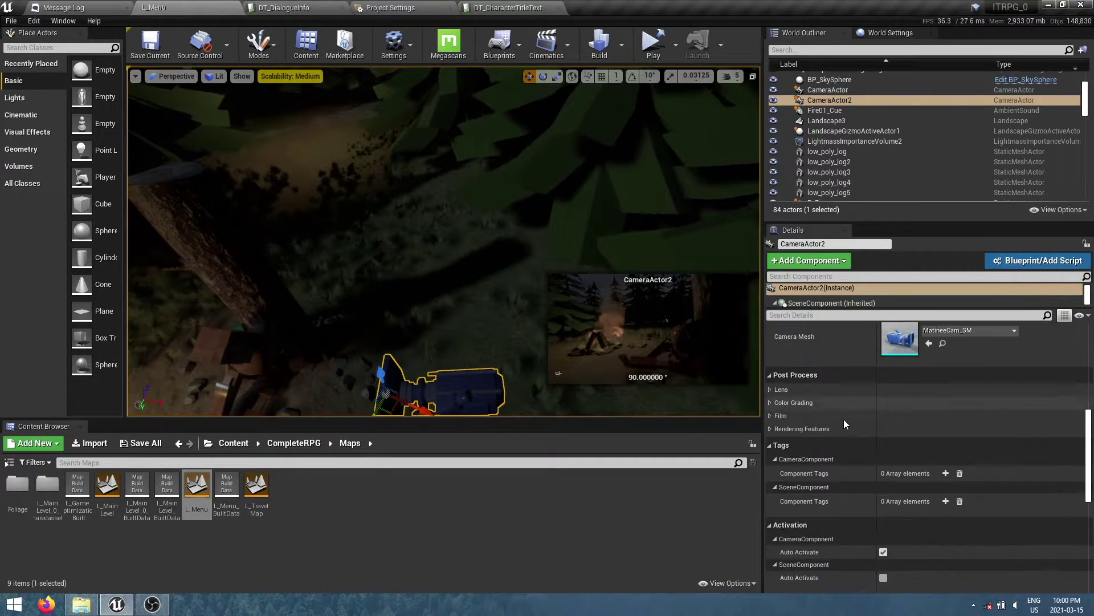
pyautogui.scroll(-2, 844, 423)
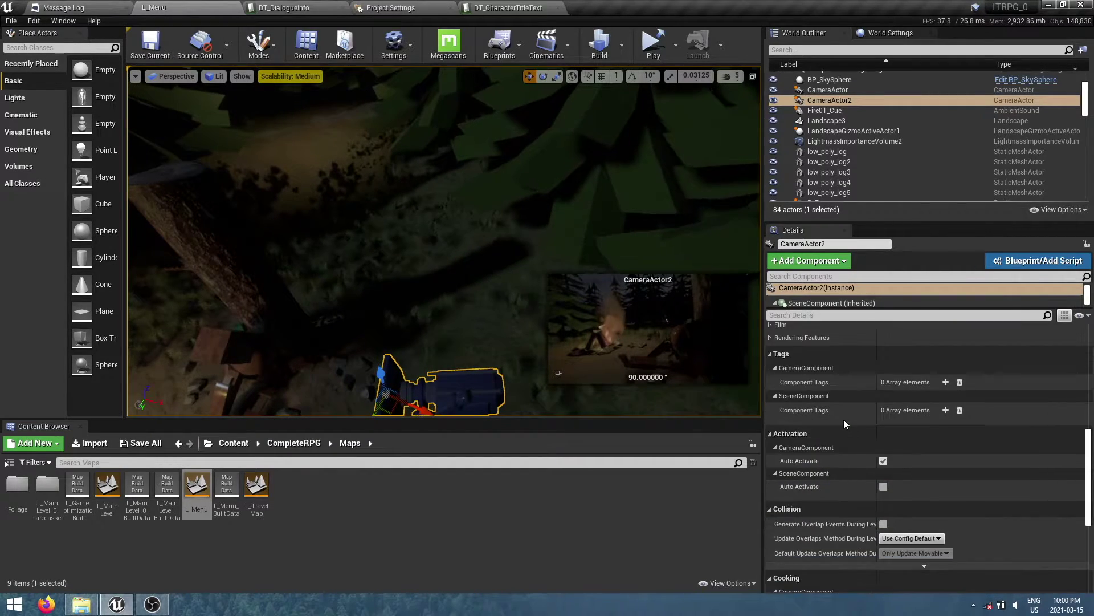
pyautogui.scroll(-2, 844, 419)
pyautogui.scroll(3, 844, 419)
pyautogui.scroll(3, 843, 419)
pyautogui.scroll(3, 843, 419)
pyautogui.scroll(2, 844, 419)
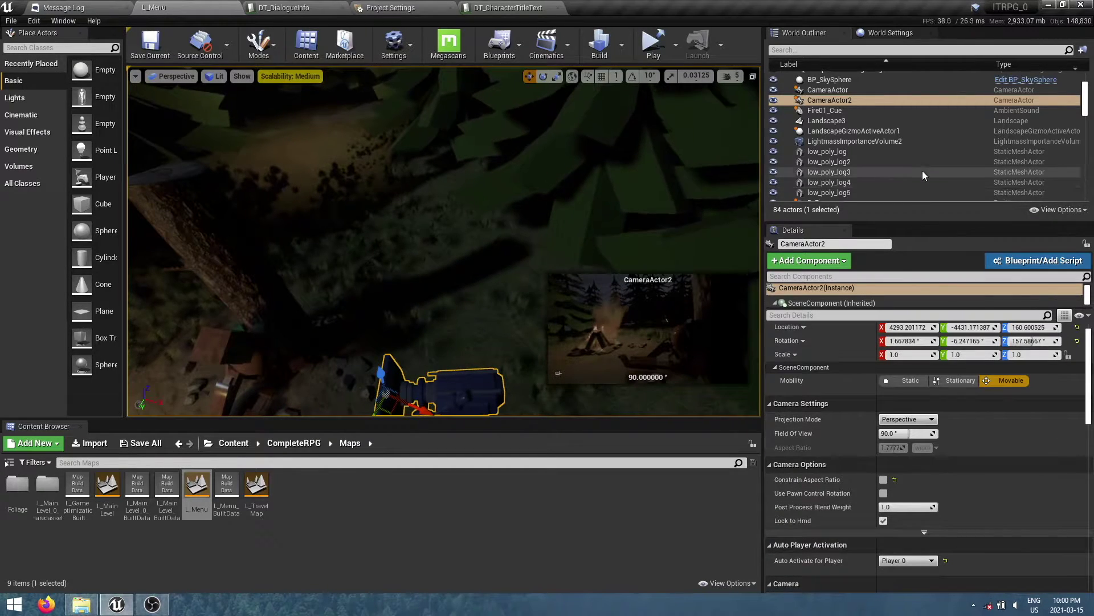
pyautogui.scroll(2, 922, 170)
pyautogui.scroll(-3, 922, 170)
pyautogui.scroll(-3, 922, 171)
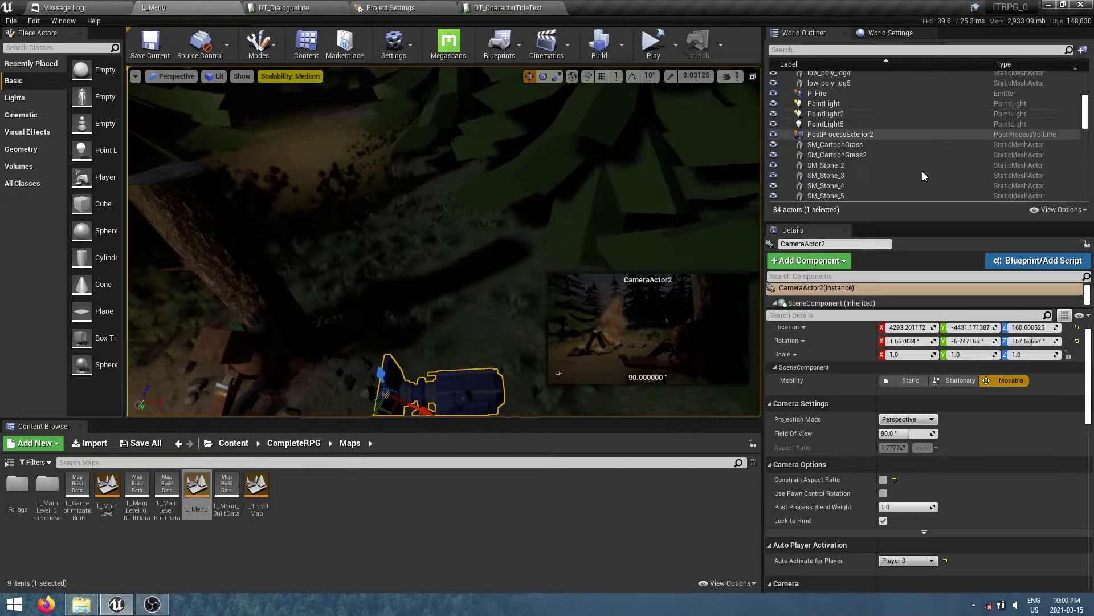
pyautogui.scroll(-3, 922, 171)
pyautogui.scroll(2, 923, 171)
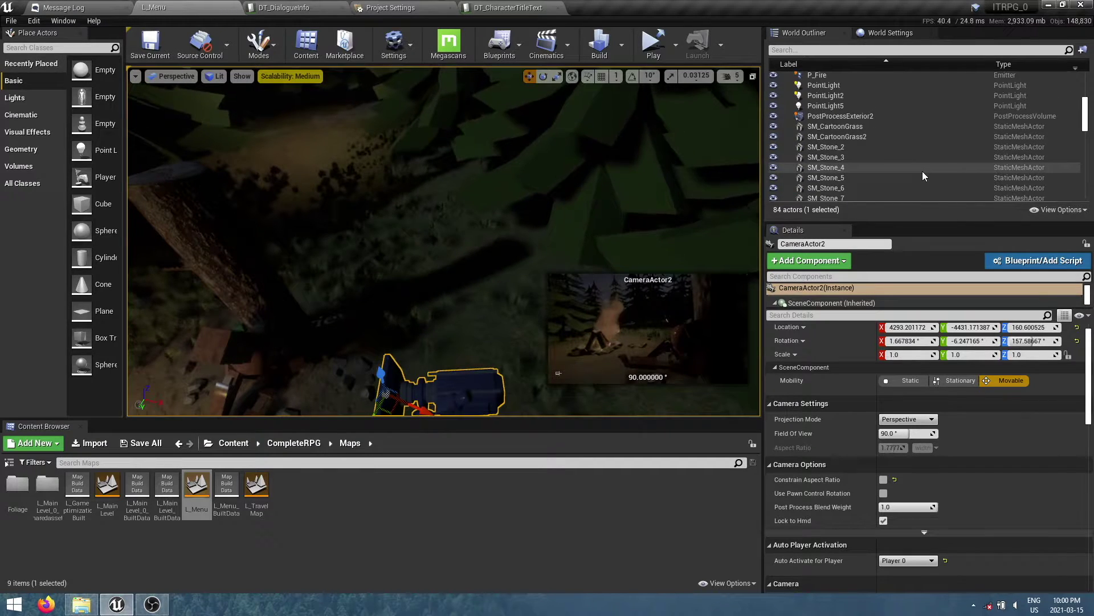
pyautogui.scroll(1, 923, 171)
pyautogui.scroll(4, 922, 171)
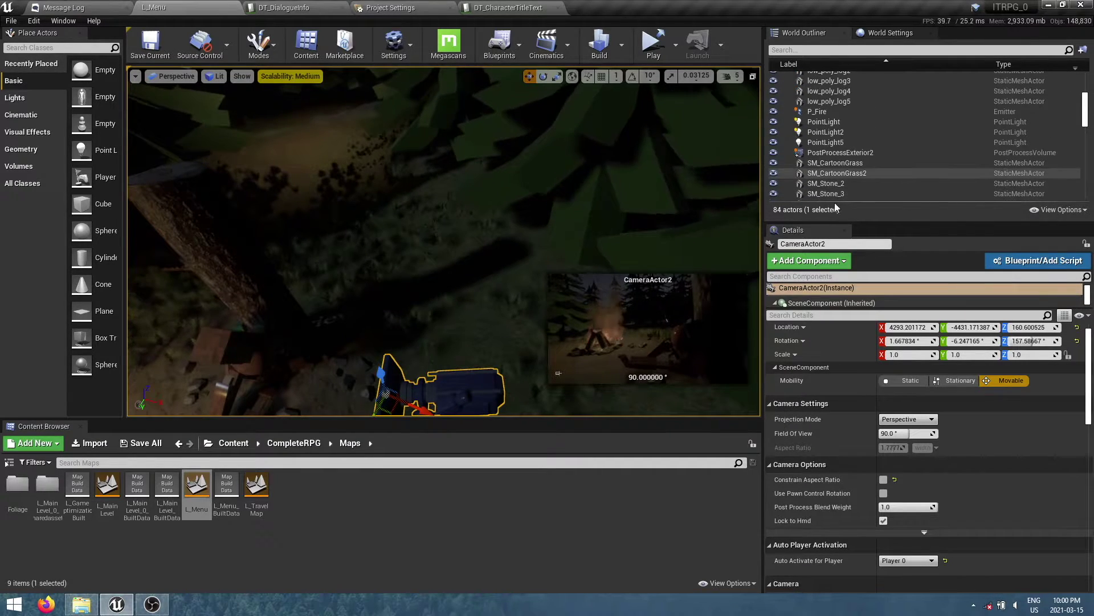
pyautogui.scroll(4, 864, 194)
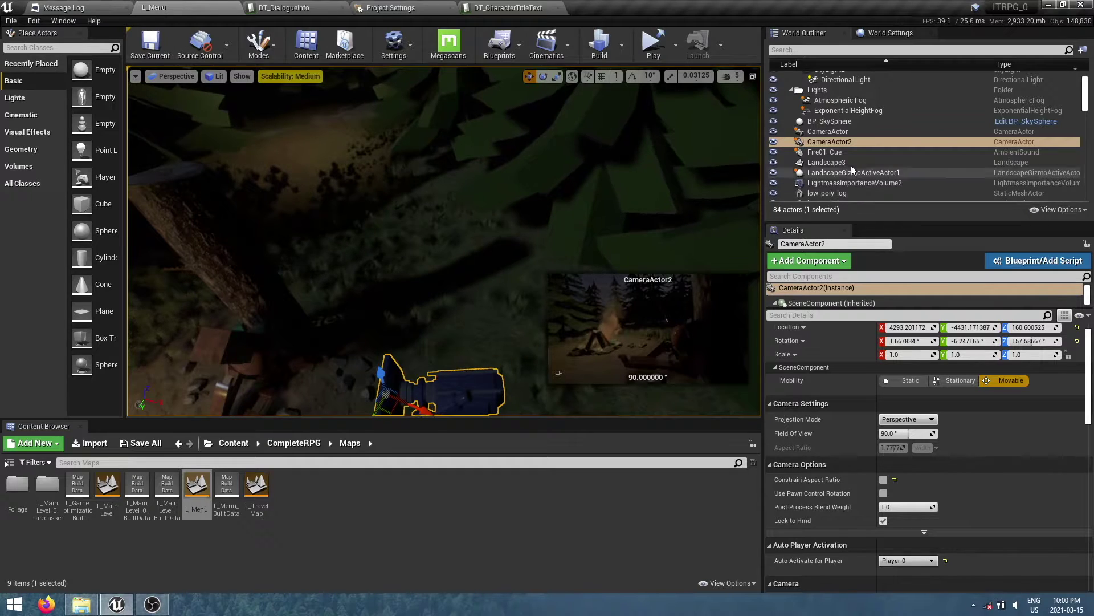
pyautogui.click(830, 141)
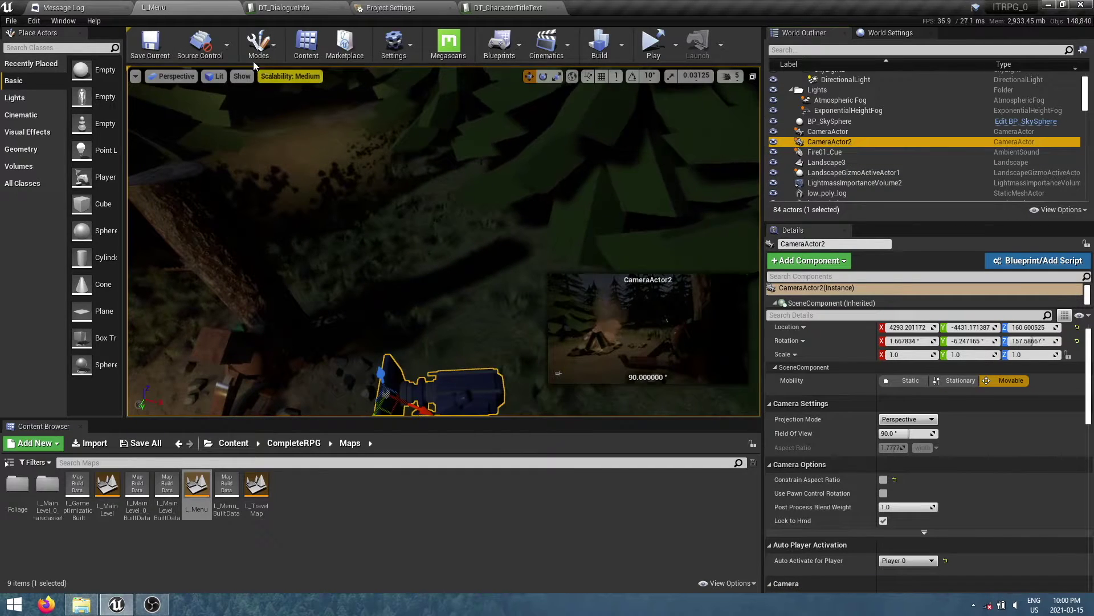
# - Open Level_01_t_Menu from Content > MyLevels > Maps
pyautogui.click(234, 443)
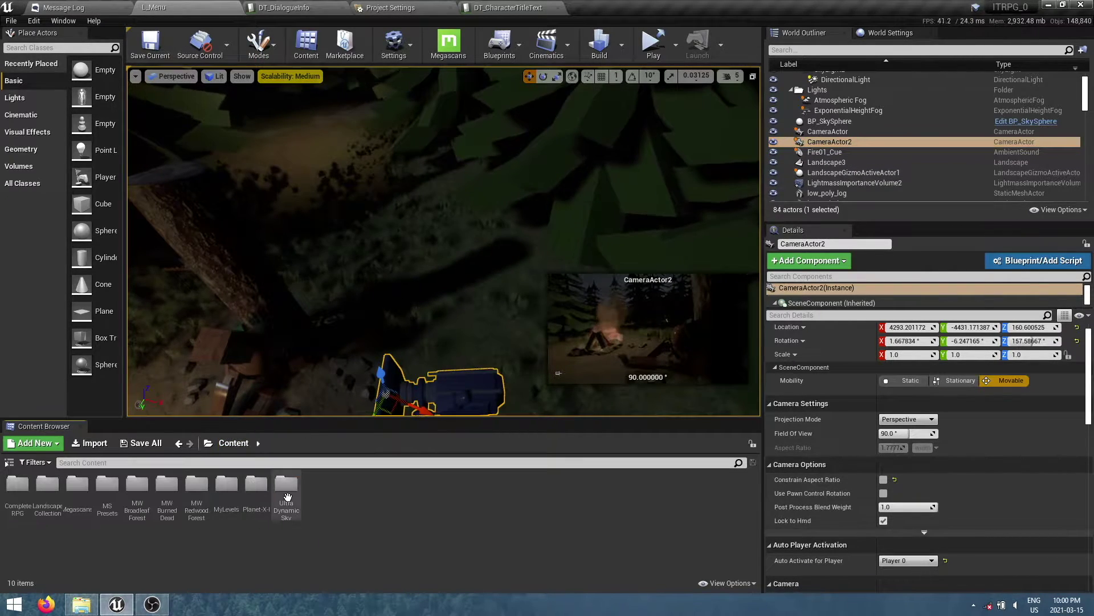
pyautogui.doubleClick(226, 499)
pyautogui.doubleClick(17, 485)
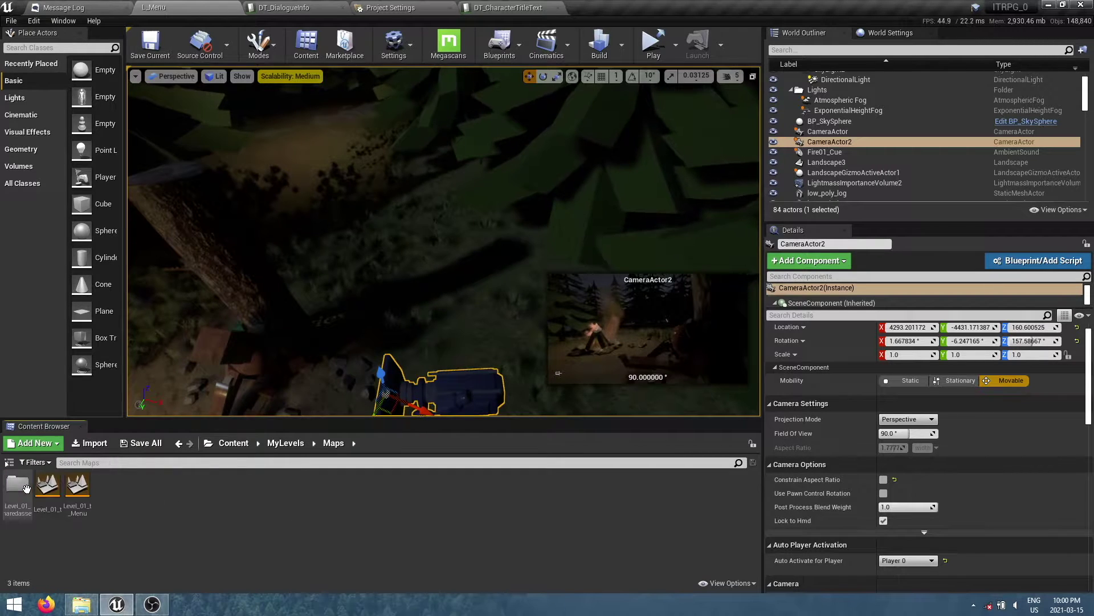
pyautogui.doubleClick(77, 489)
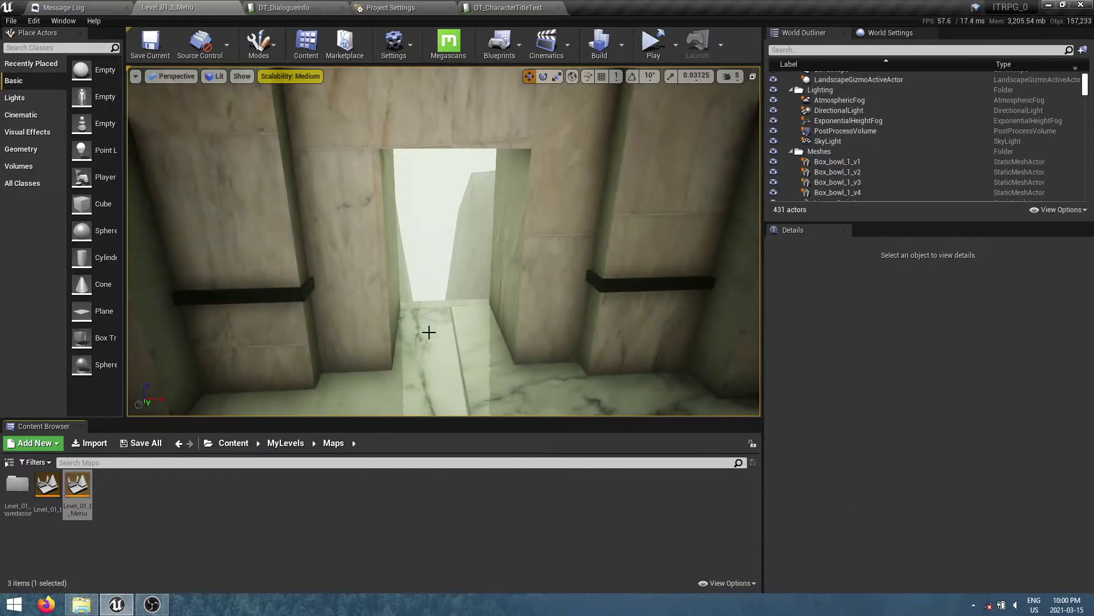
pyautogui.moveTo(427, 325); pyautogui.dragTo(441, 335, button='right')
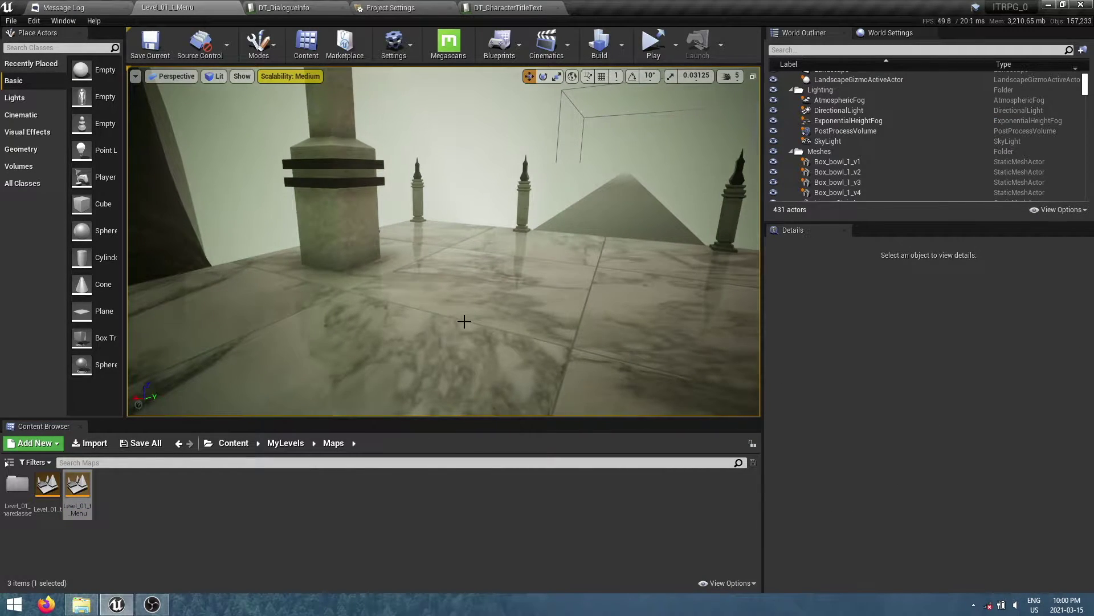
# - Paste CameraActor2 into Level_01_t_Menu and bring up its actions in the World Outliner
pyautogui.hotkey('ctrl', 'v')
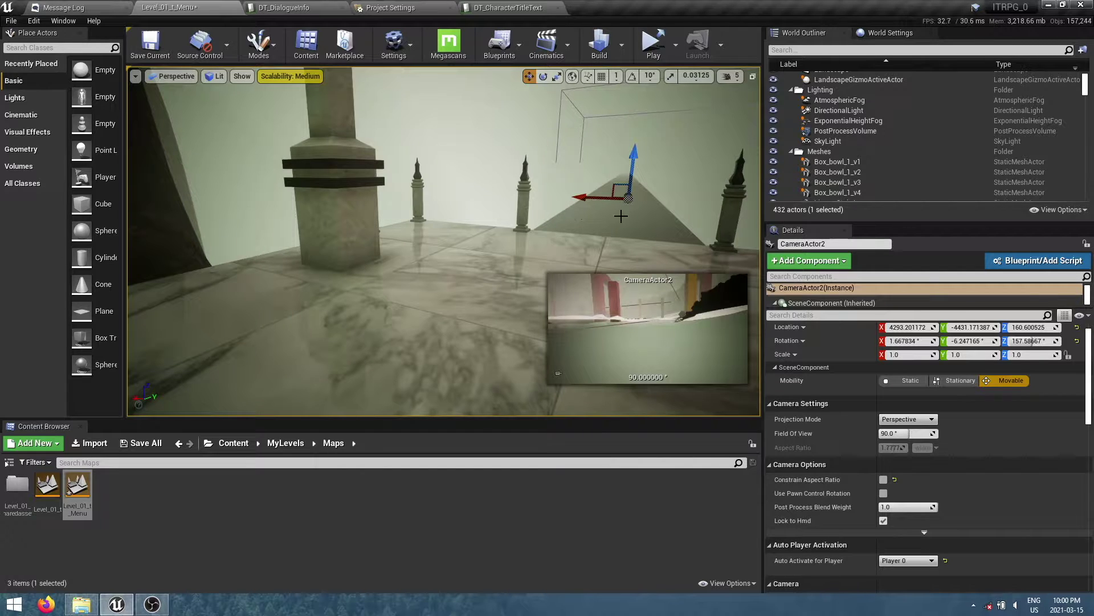
pyautogui.moveTo(441, 335); pyautogui.dragTo(441, 335, button='right')
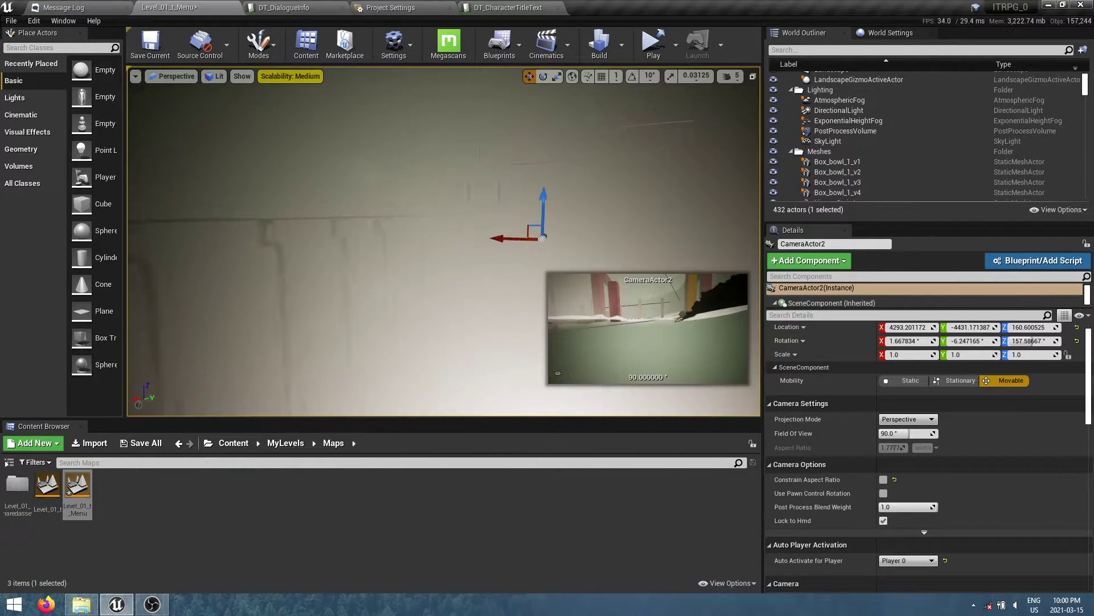
pyautogui.click(729, 76)
pyautogui.press('Escape')
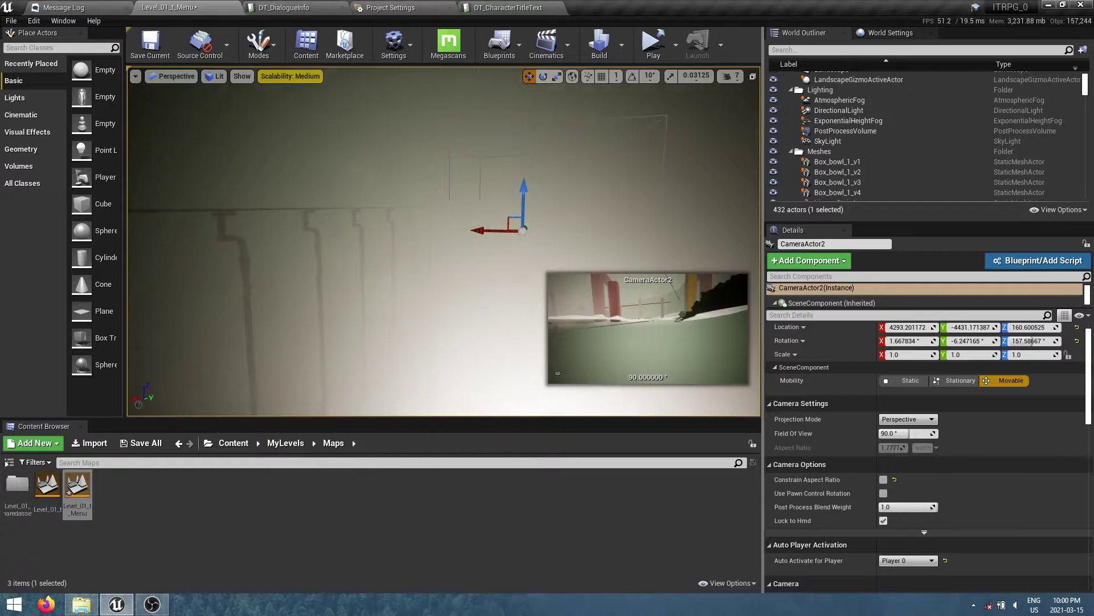
pyautogui.press('Right')
pyautogui.scroll(-8, 896, 159)
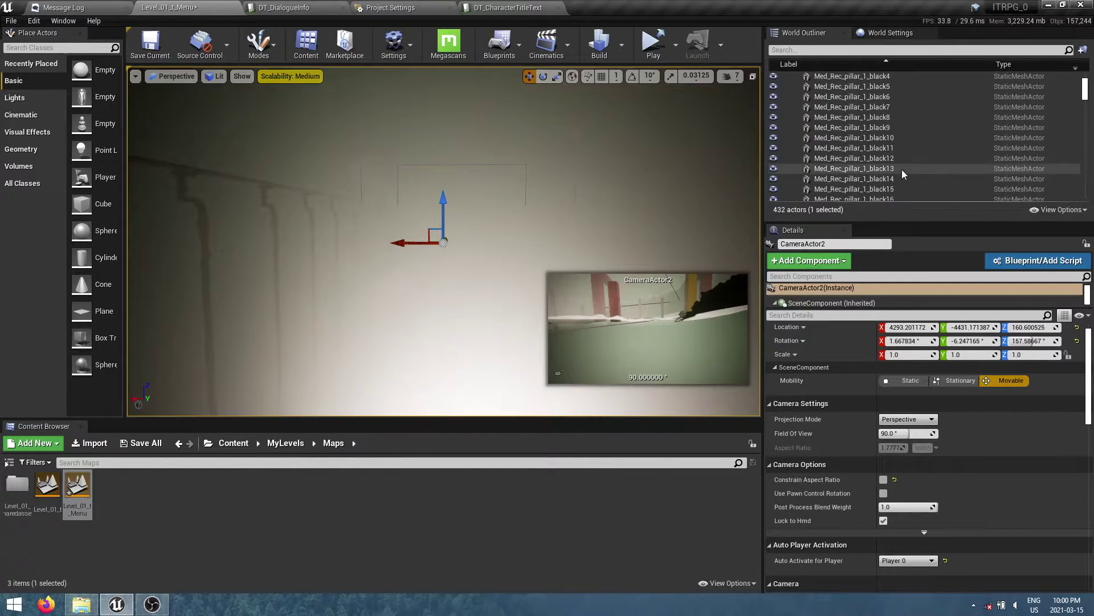
pyautogui.moveTo(1085, 97); pyautogui.dragTo(1086, 193)
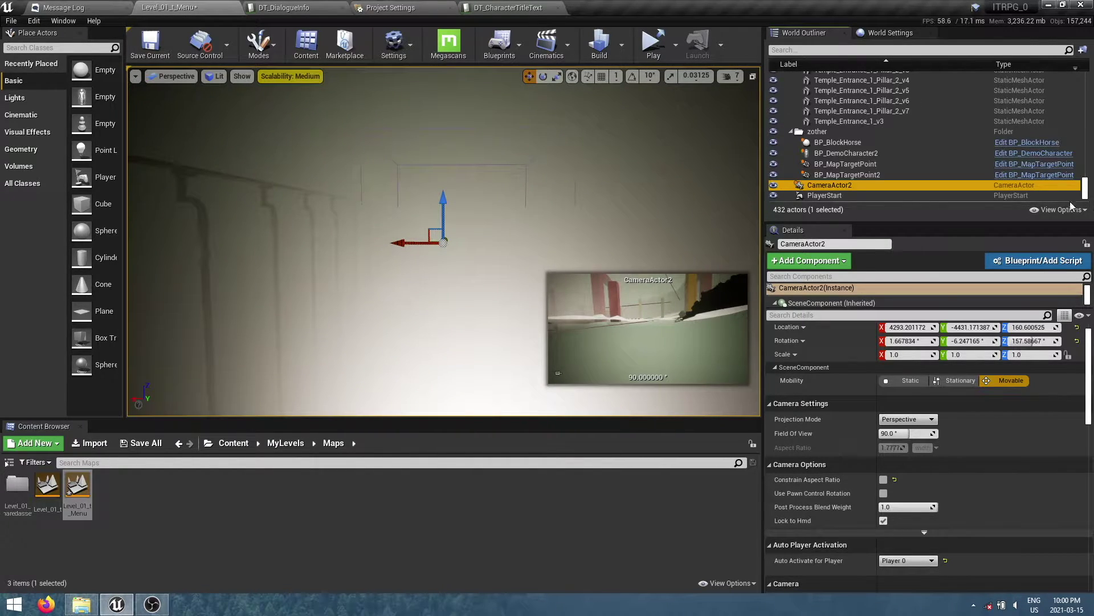
pyautogui.rightClick(857, 186)
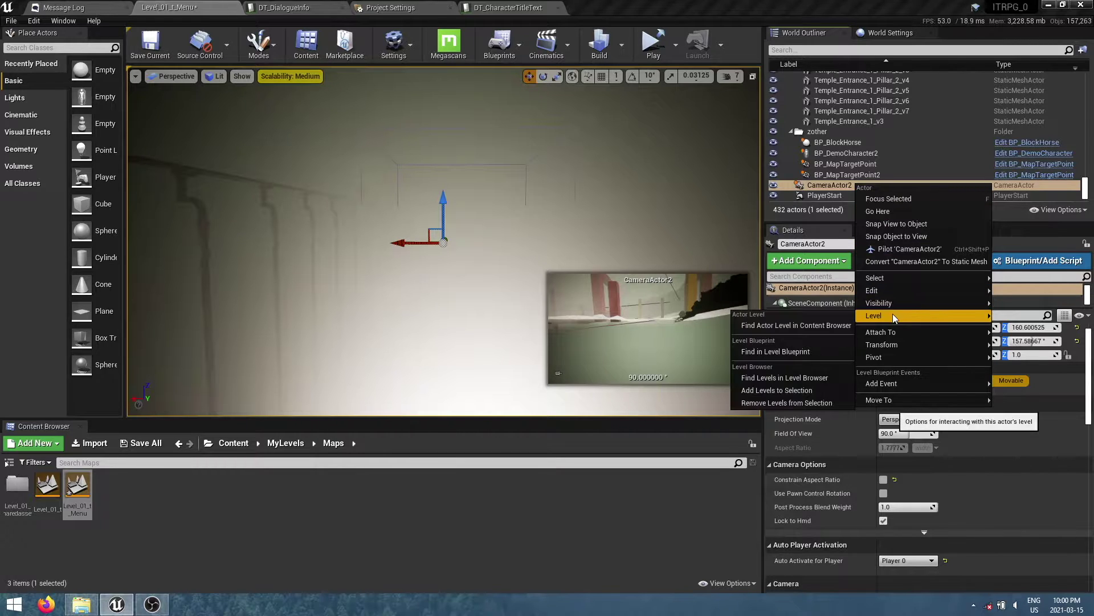
# - Snap to CameraActor2, move it to X 3948.96 and height 860.68 among the pillars, and save
pyautogui.click(892, 223)
pyautogui.moveTo(445, 245)
pyautogui.mouseDown(button='right')
pyautogui.moveTo(490, 233)
pyautogui.moveTo(467, 279)
pyautogui.mouseUp(button='right')
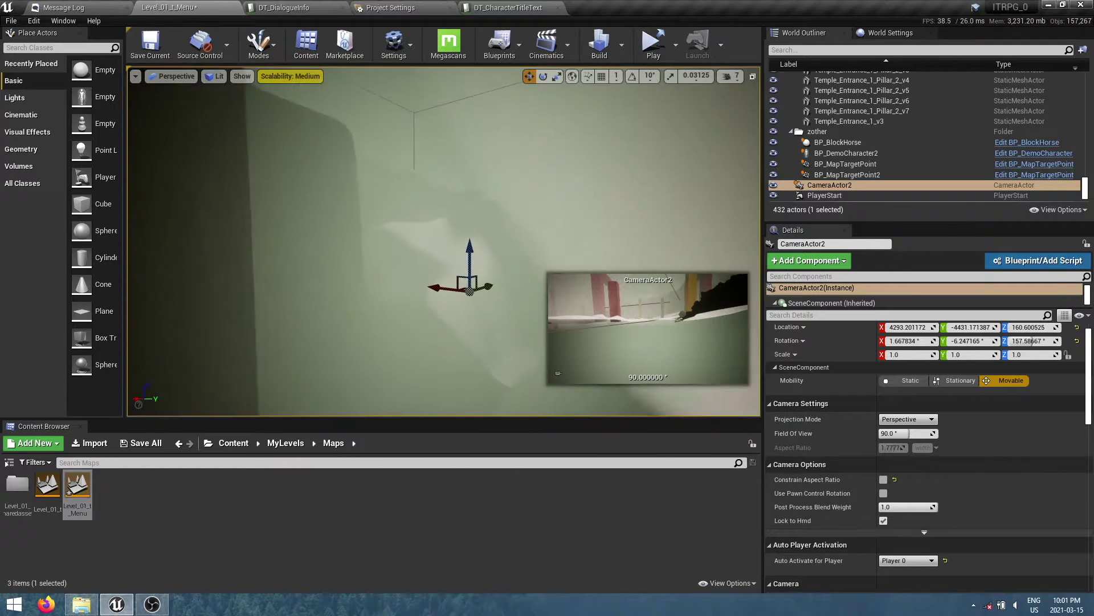
pyautogui.moveTo(468, 280); pyautogui.dragTo(445, 206, button='right')
pyautogui.moveTo(446, 203)
pyautogui.mouseDown()
pyautogui.moveTo(448, 71)
pyautogui.moveTo(484, 173)
pyautogui.mouseUp()
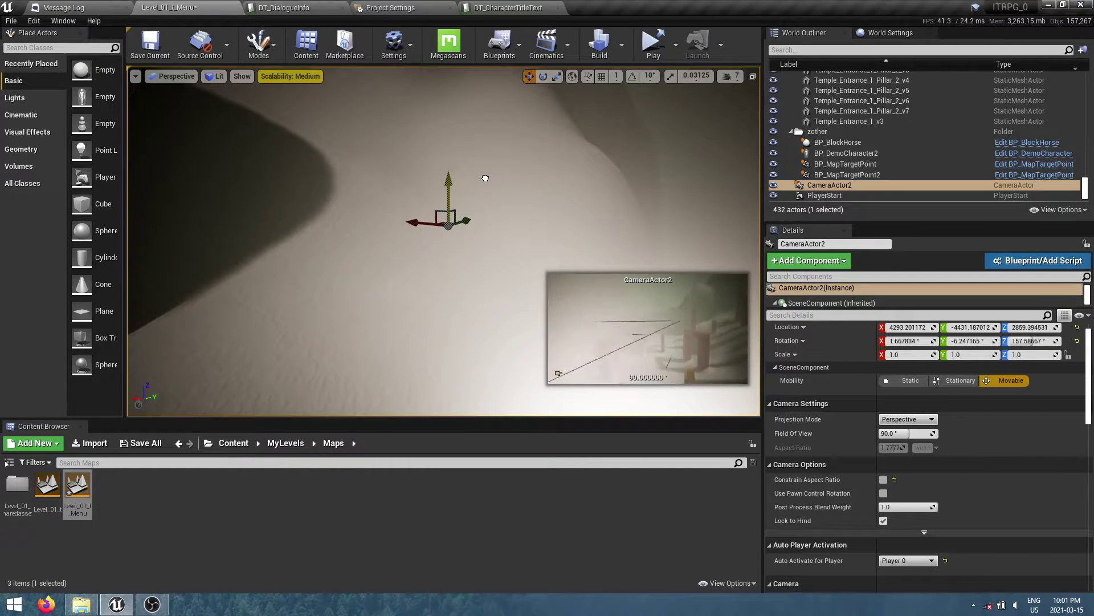
pyautogui.moveTo(484, 173); pyautogui.dragTo(463, 306)
pyautogui.moveTo(462, 306); pyautogui.dragTo(387, 320, button='right')
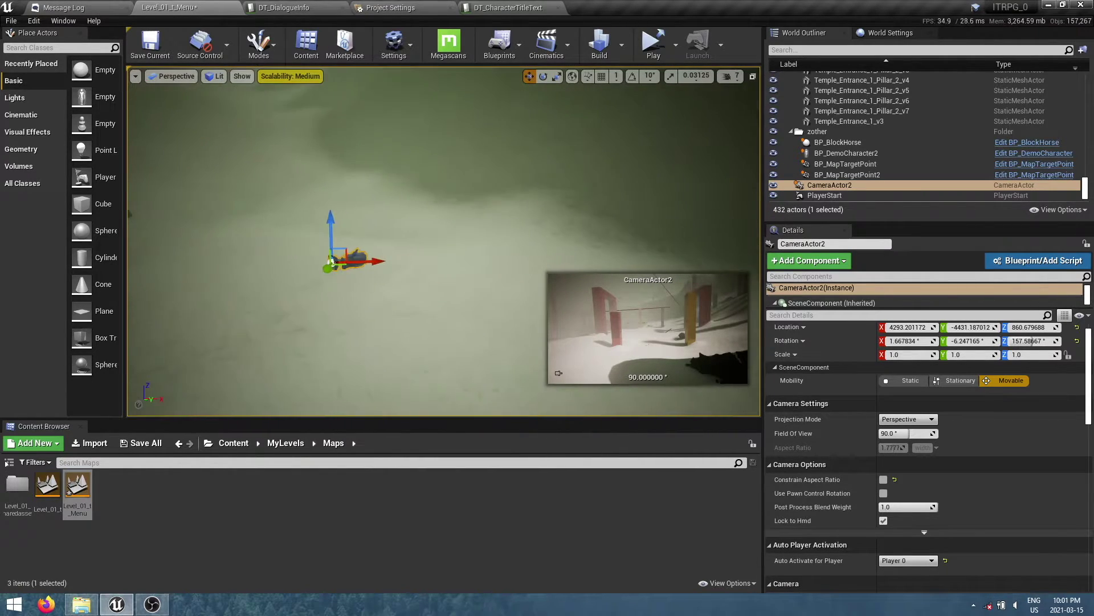
pyautogui.moveTo(379, 261); pyautogui.dragTo(211, 276)
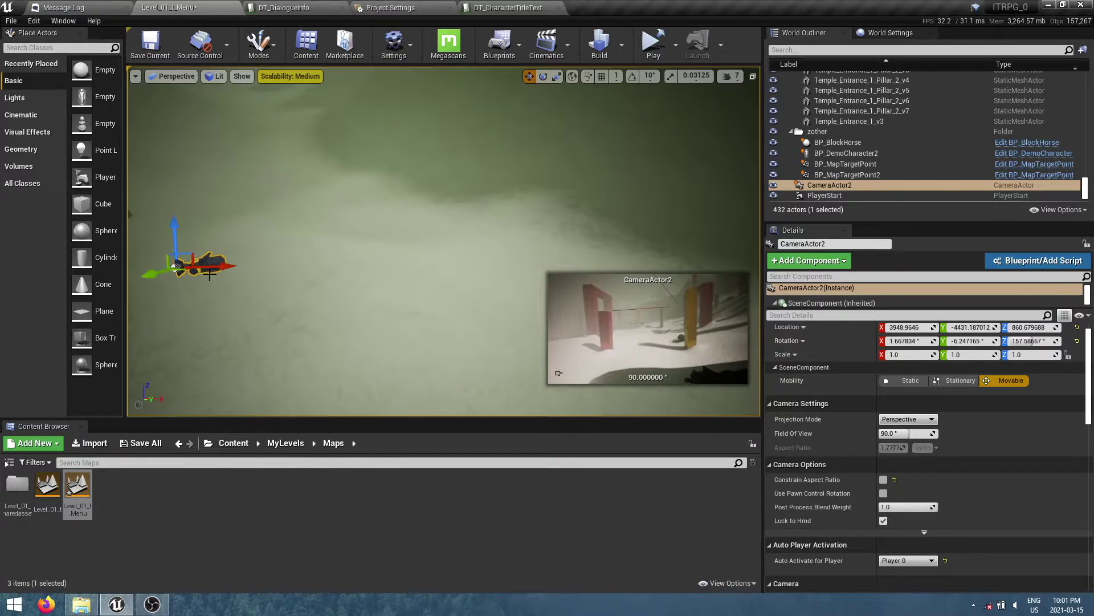
pyautogui.moveTo(301, 269); pyautogui.dragTo(301, 269, button='right')
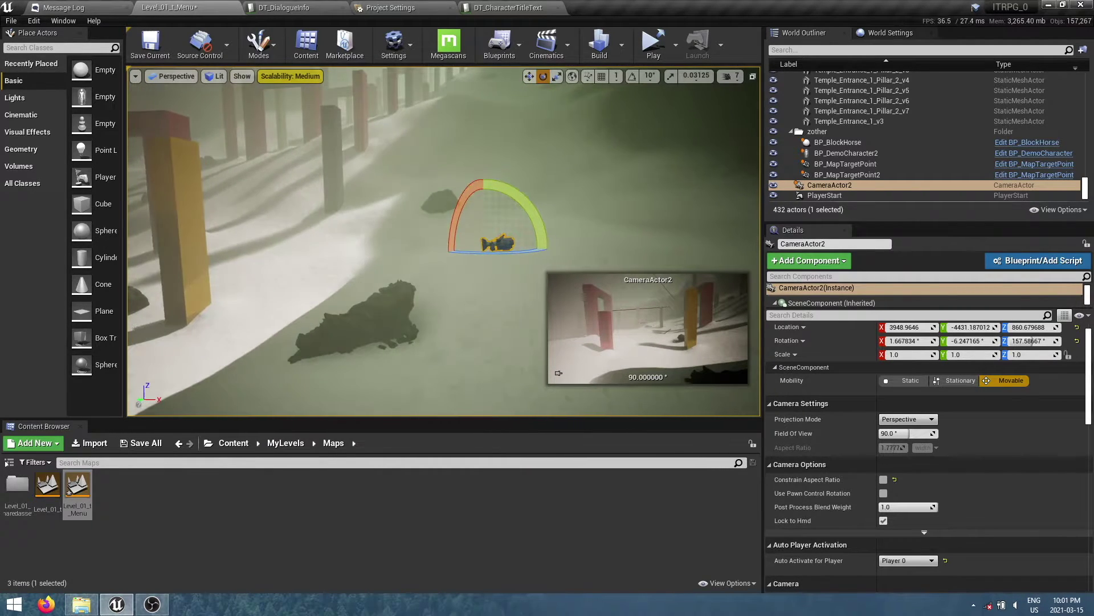
pyautogui.click(144, 47)
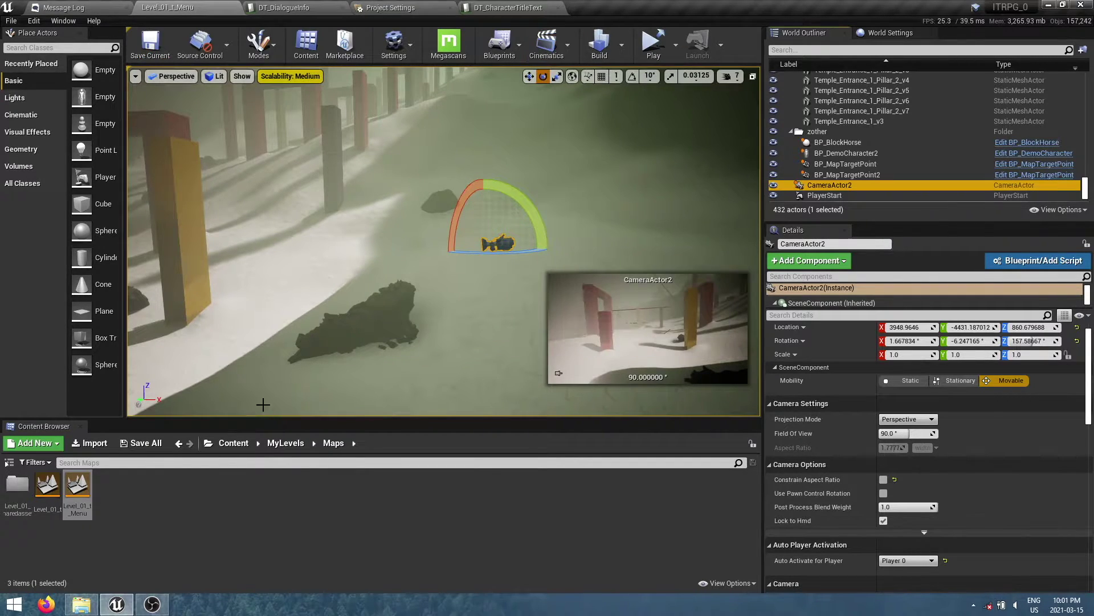
# - Reopen L_Menu from CompleteRPG > Maps and set the play mode to Standalone Game
pyautogui.click(288, 446)
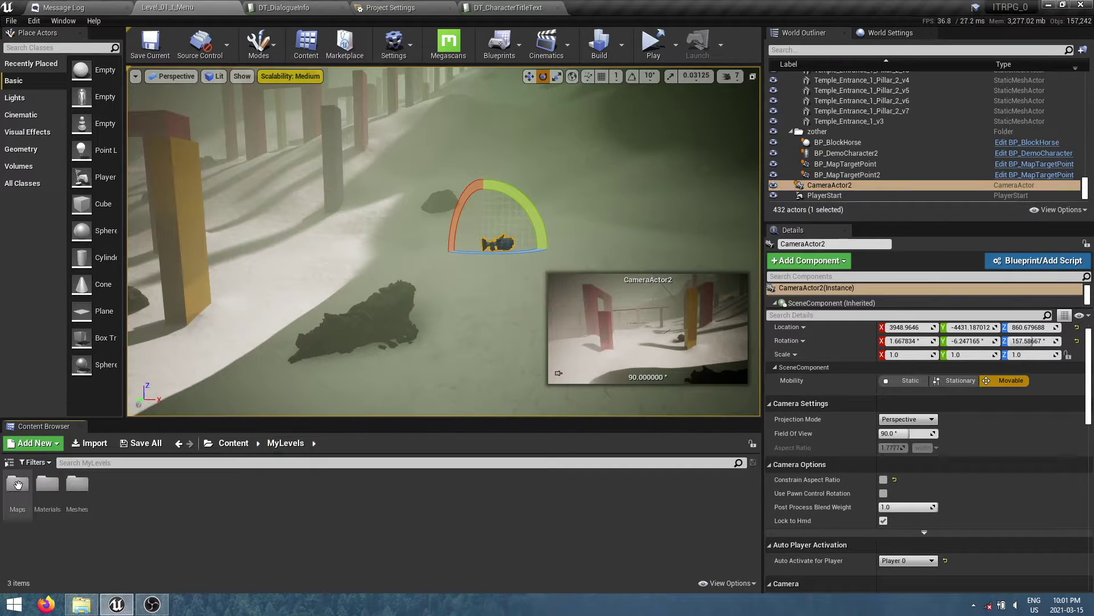
pyautogui.doubleClick(17, 485)
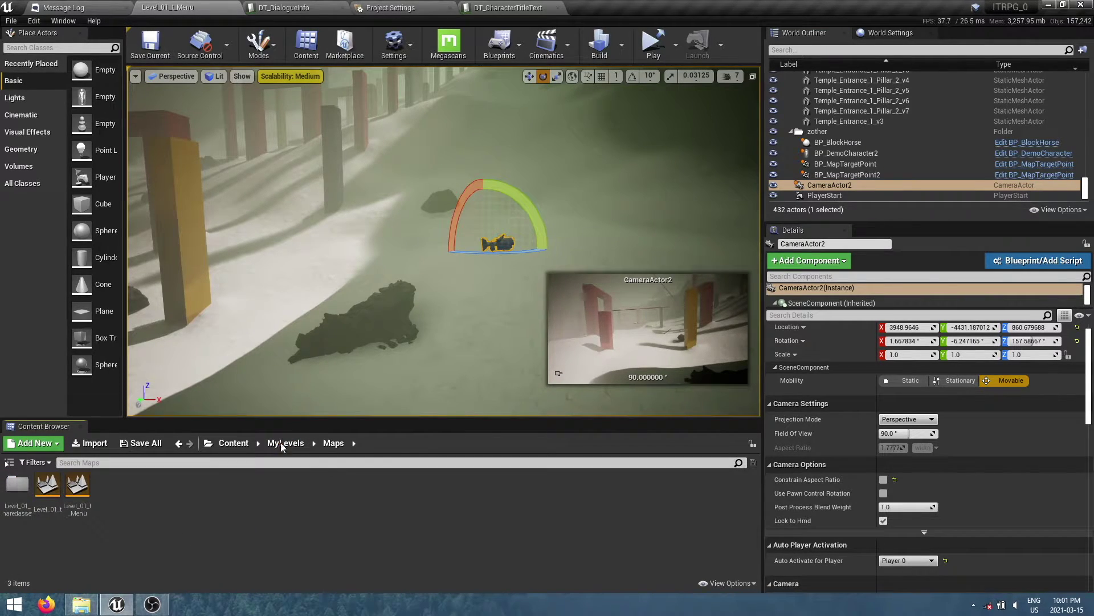
pyautogui.click(230, 450)
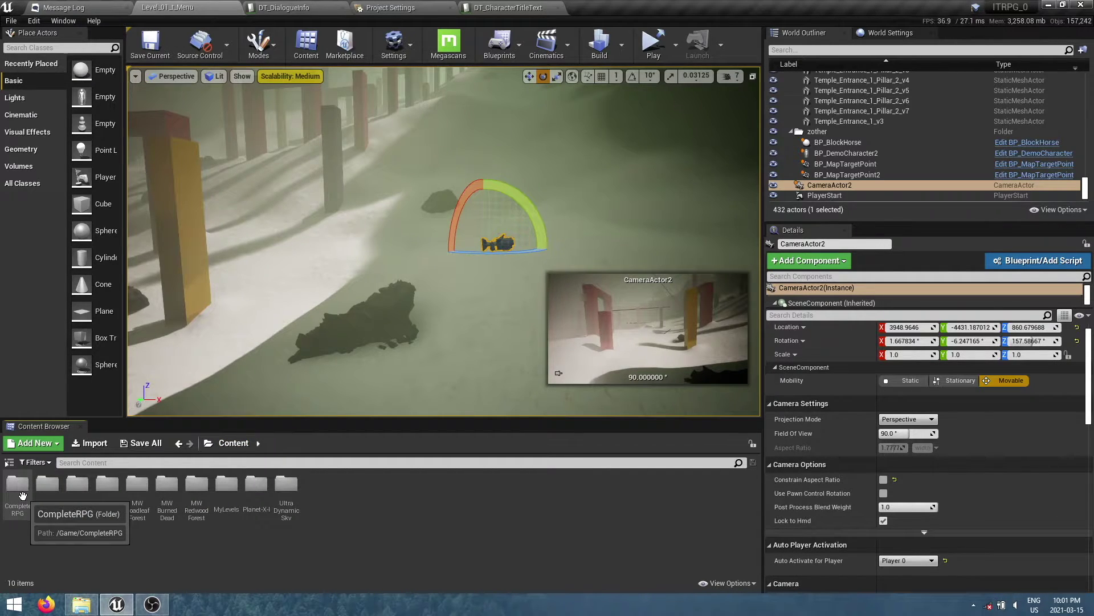
pyautogui.doubleClick(22, 495)
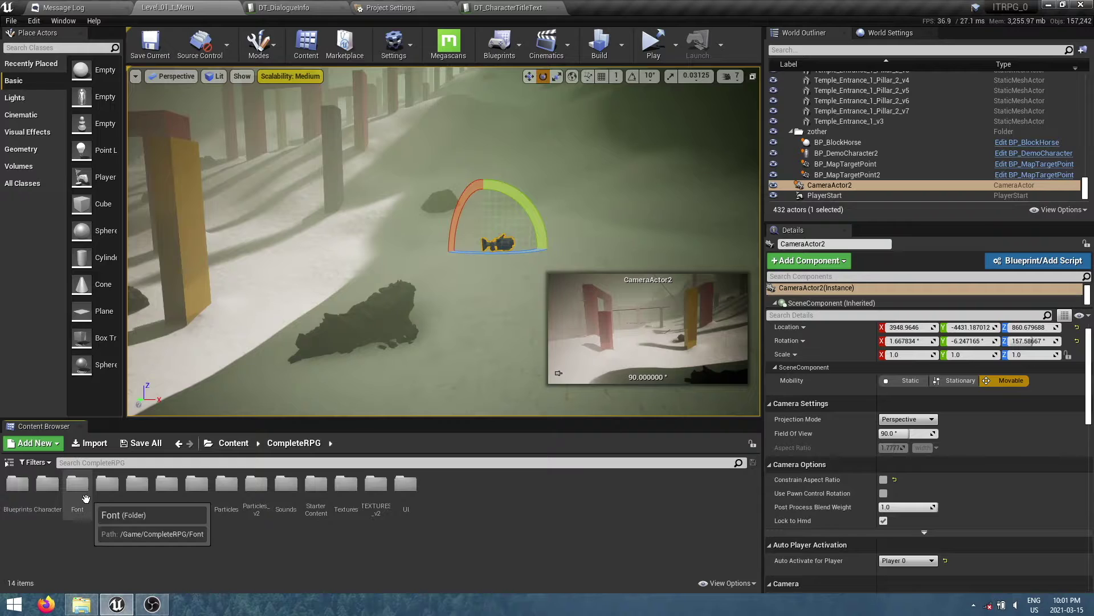
pyautogui.doubleClick(125, 506)
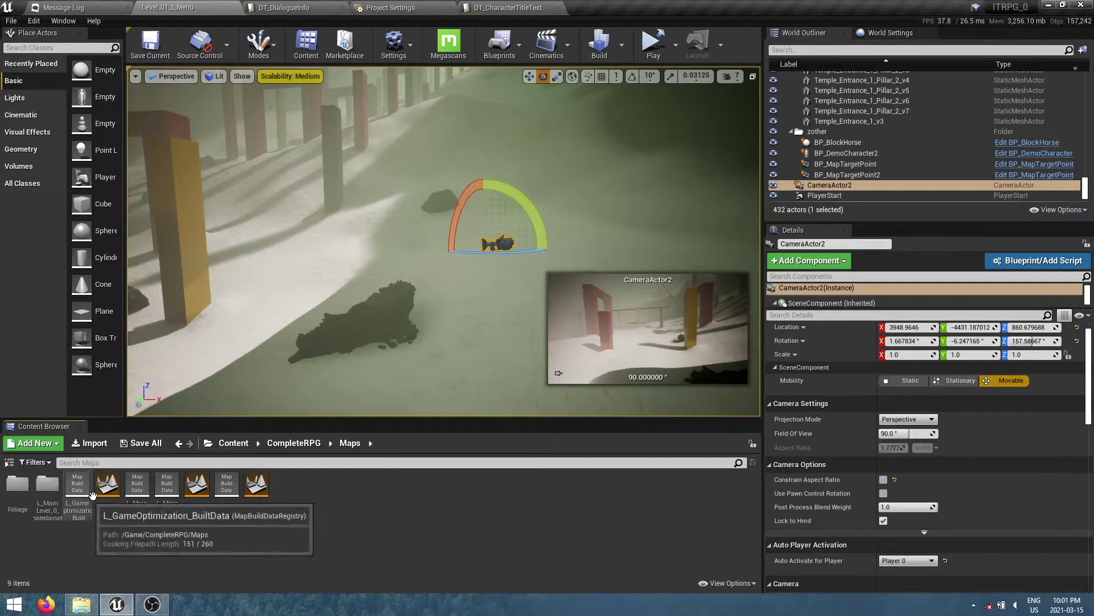
pyautogui.doubleClick(196, 488)
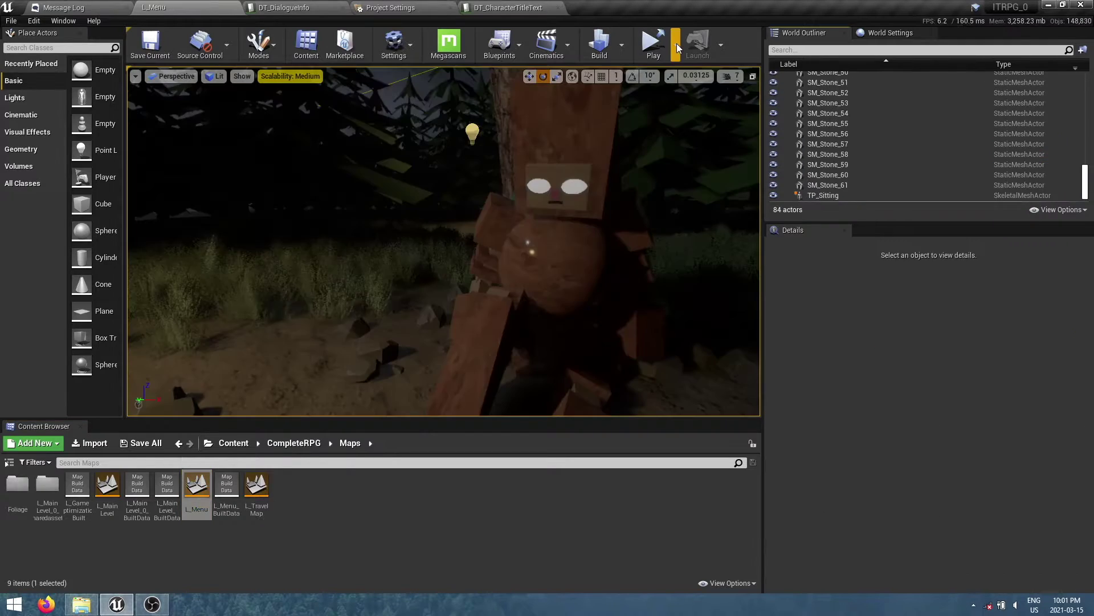
pyautogui.click(676, 44)
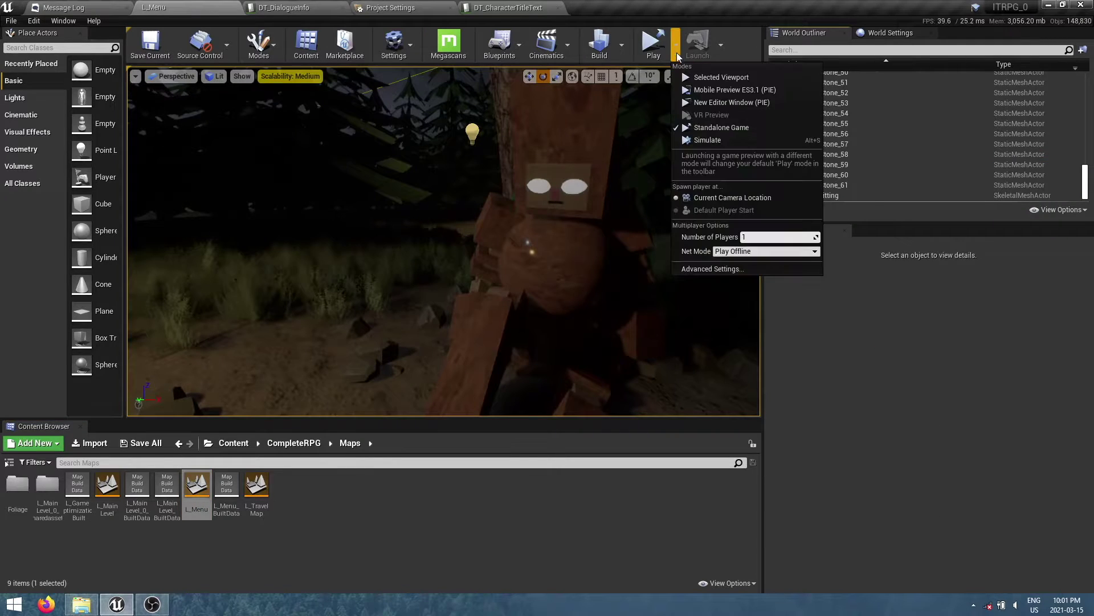
pyautogui.click(707, 127)
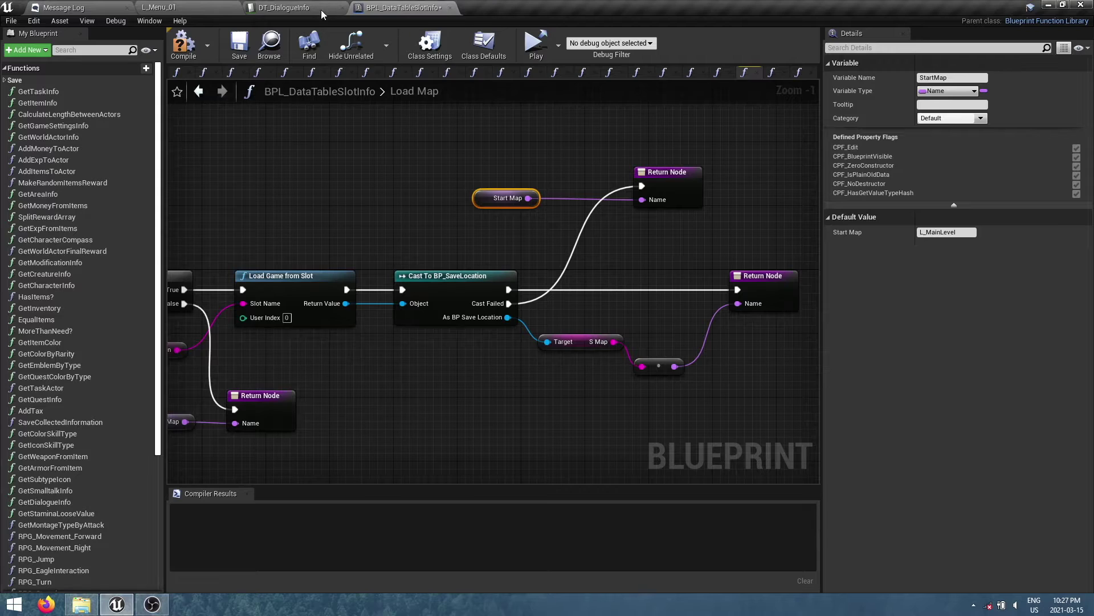
# - Select the L_Menu_01 map asset in the Content Browser, leaving its name unchanged
pyautogui.click(267, 11)
pyautogui.click(186, 10)
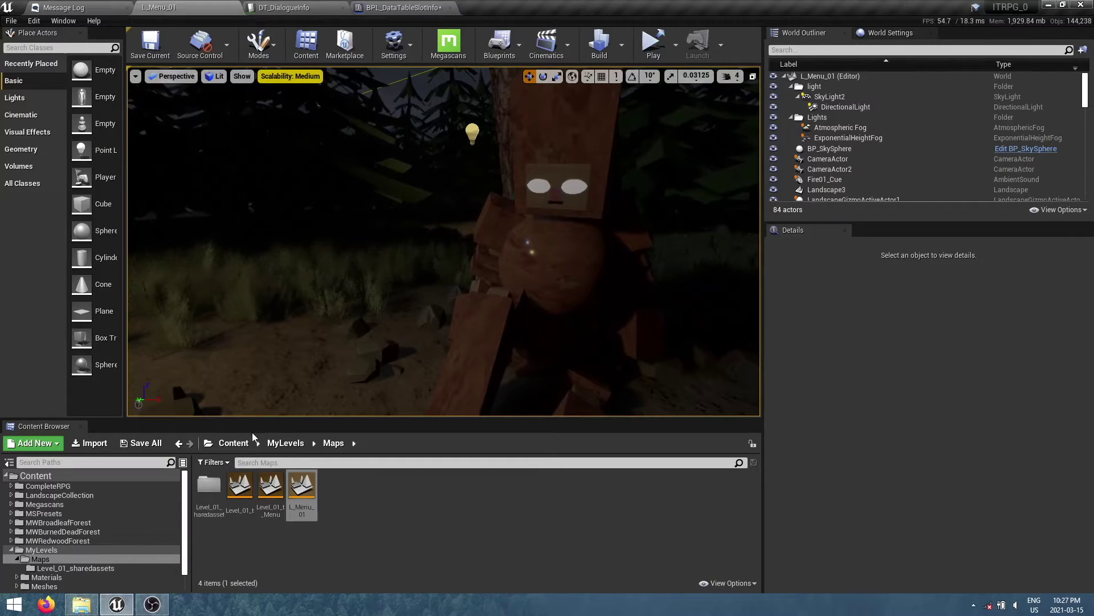
pyautogui.click(300, 508)
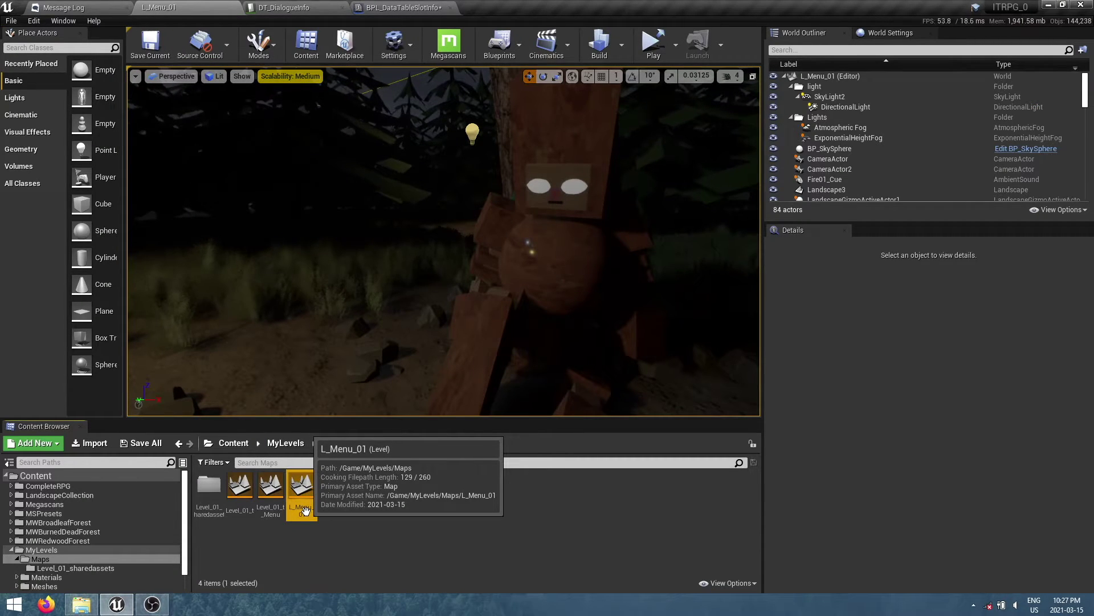
pyautogui.click(306, 510)
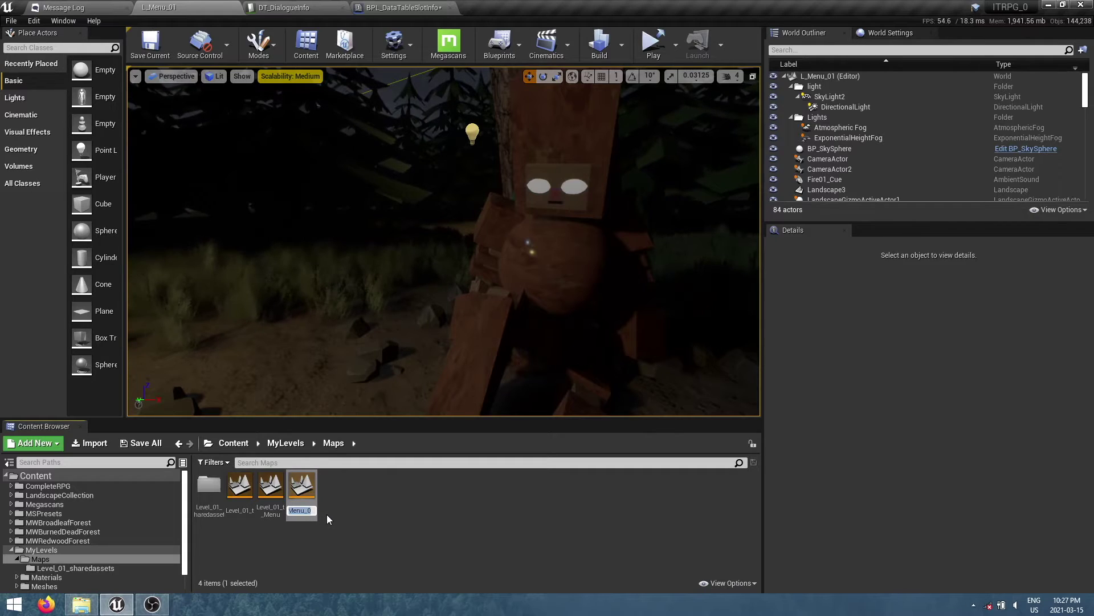
pyautogui.click(327, 518)
# - Set BPL_DataTableSlotInfo's Start Map default to L_Menu_01 and return to the level editor
pyautogui.click(399, 8)
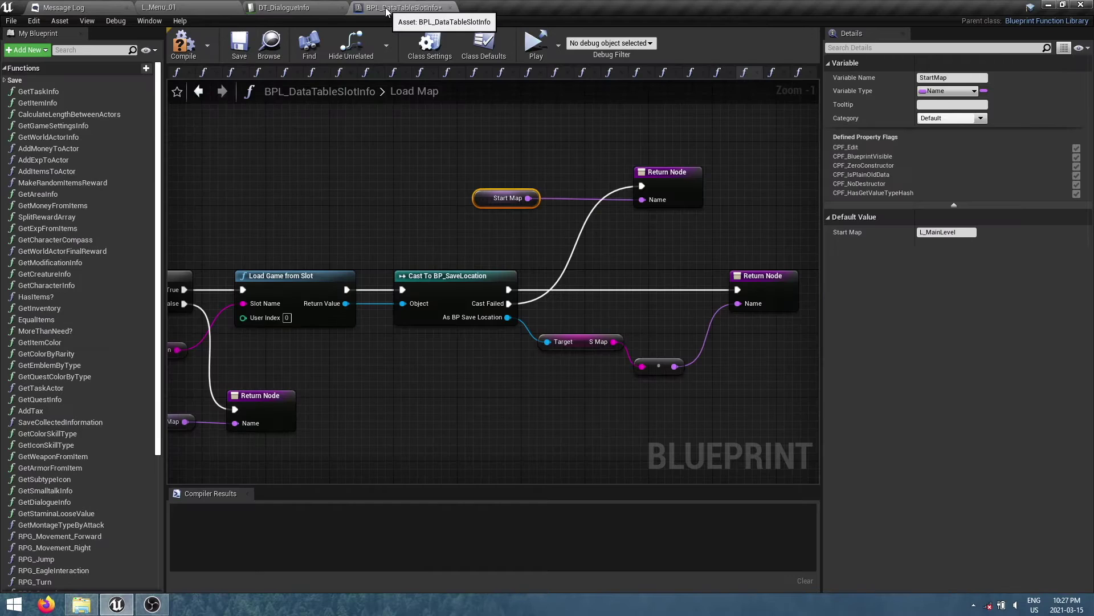
pyautogui.click(503, 199)
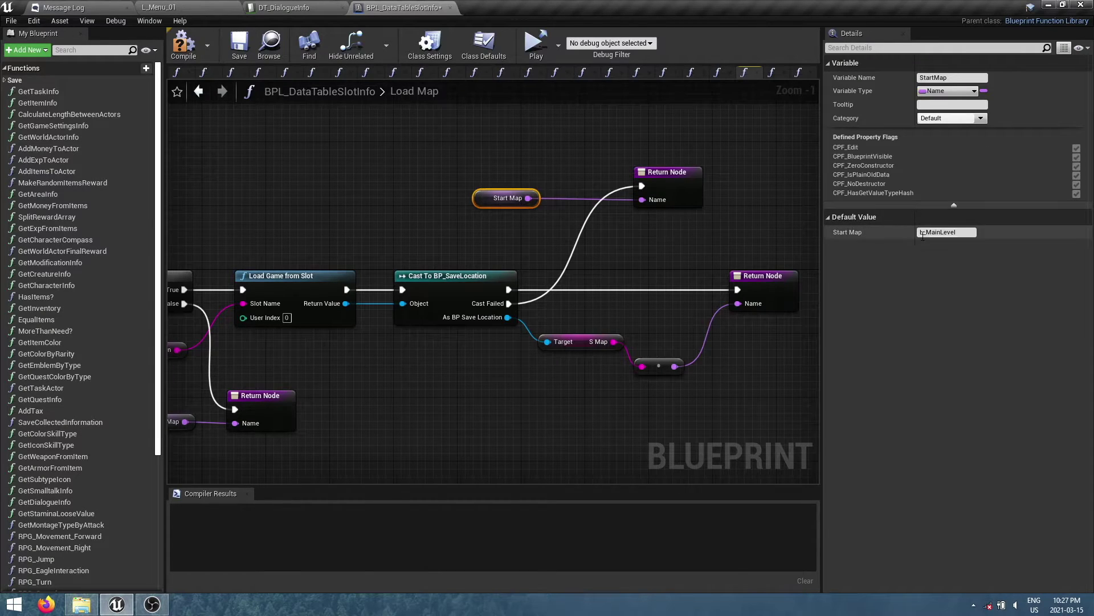
pyautogui.click(946, 232)
pyautogui.write('L_Menu_01')
pyautogui.press('Return')
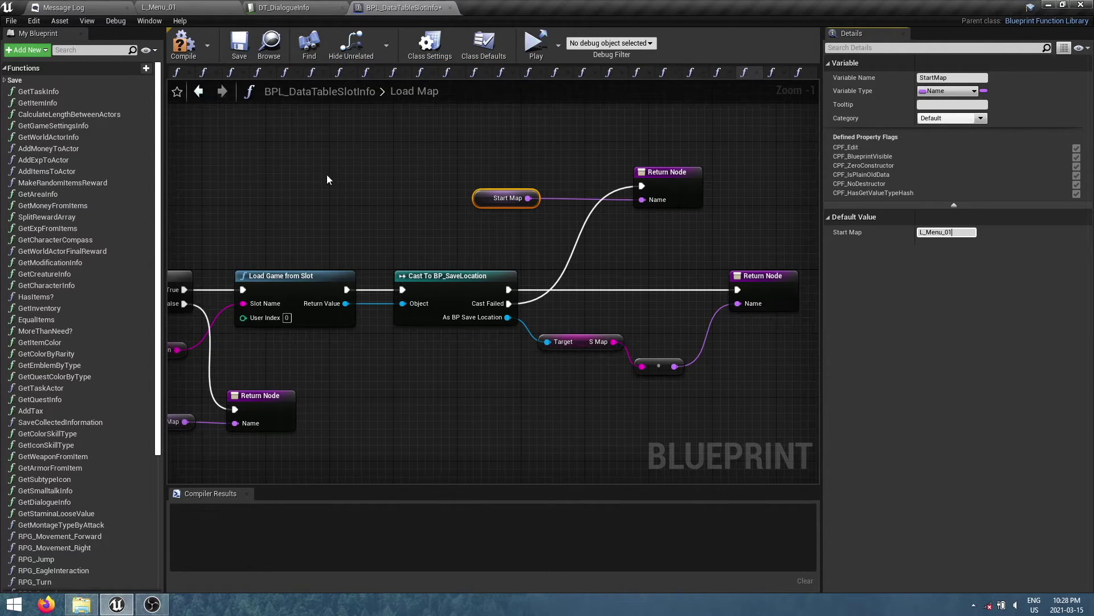
pyautogui.click(200, 3)
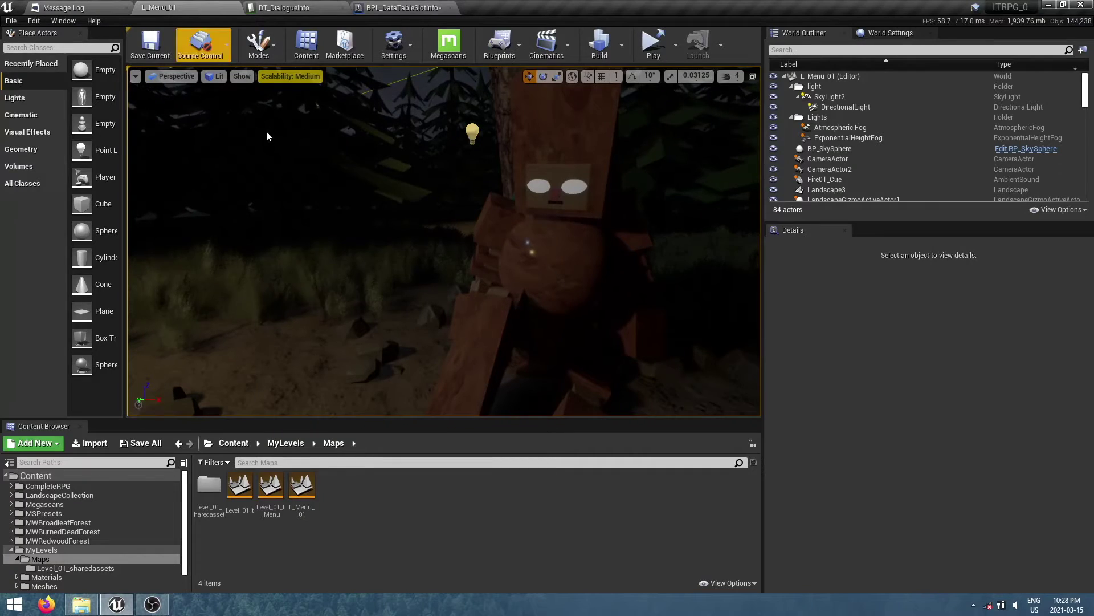
# - Browse to Content > CompleteRPG > Maps, then go back to the BPL_DataTableSlotInfo Load Map graph
pyautogui.click(240, 447)
pyautogui.click(204, 489)
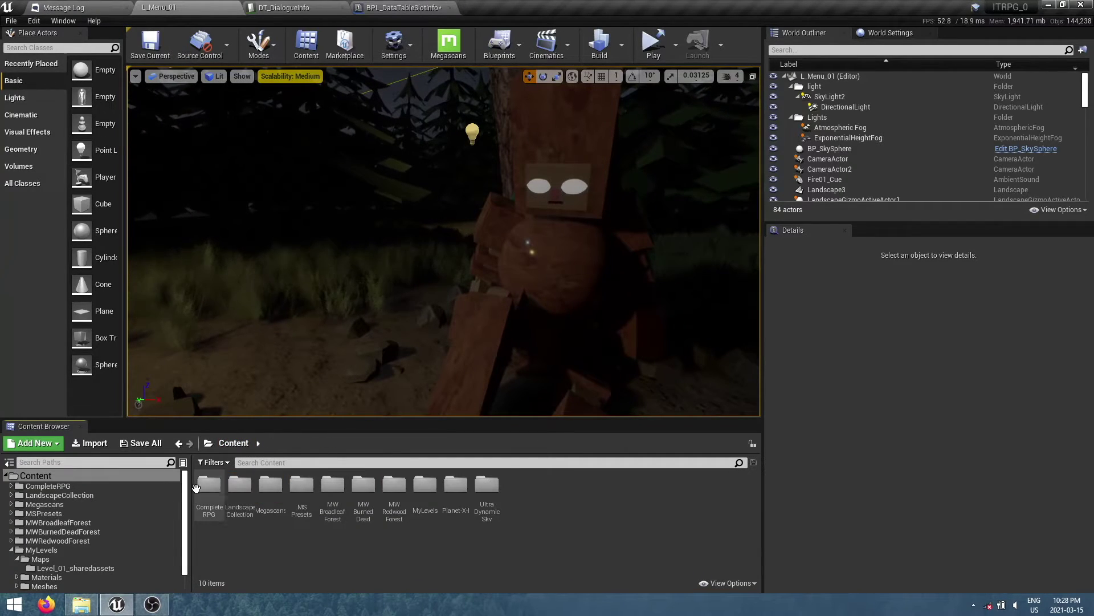
pyautogui.doubleClick(204, 489)
pyautogui.doubleClick(333, 489)
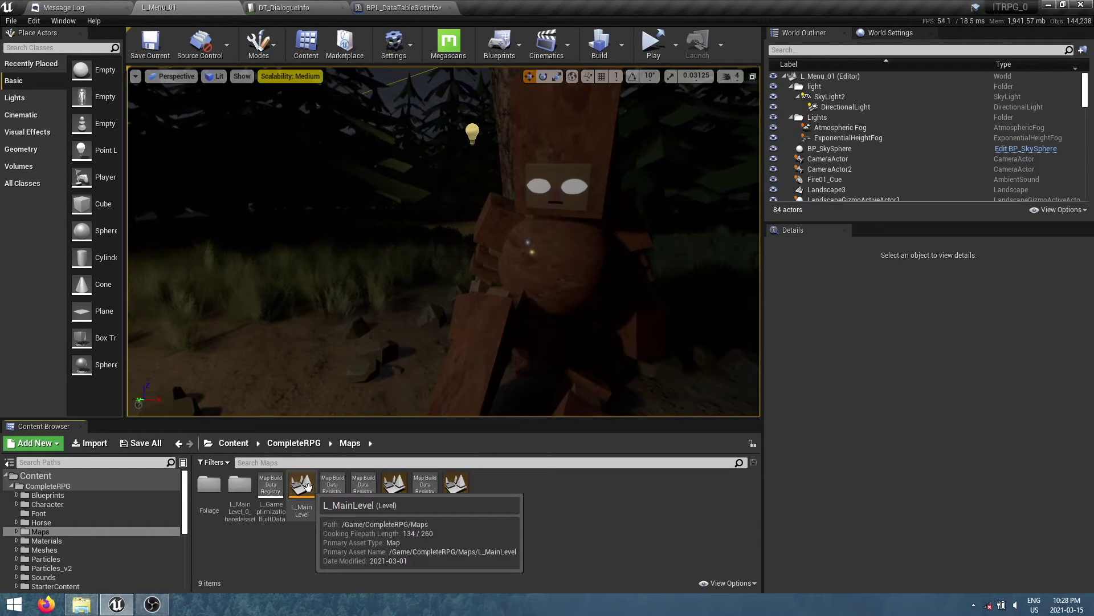
pyautogui.click(418, 8)
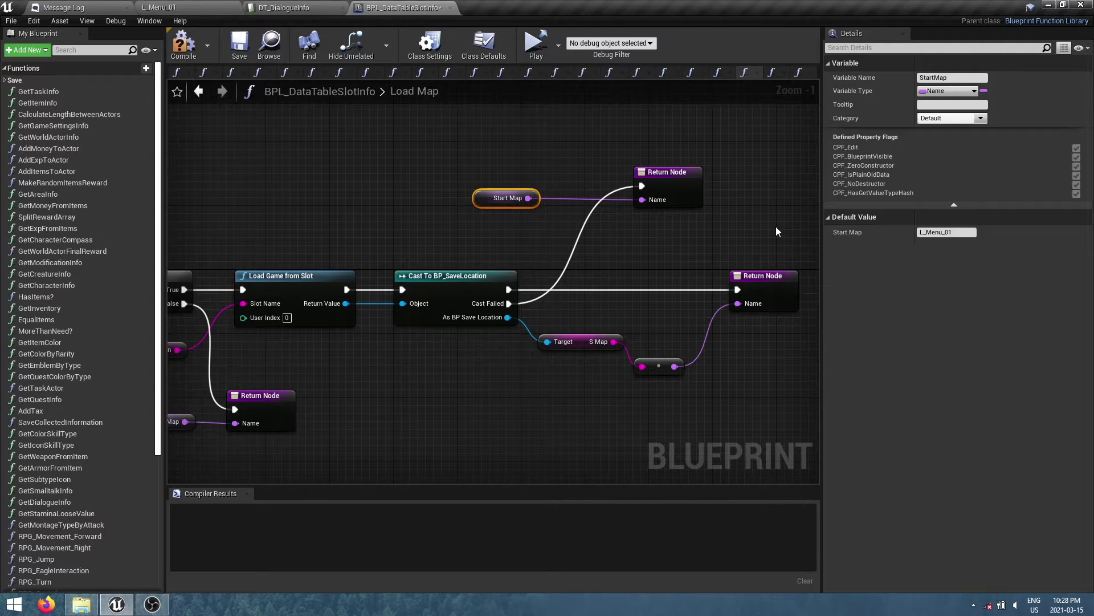
pyautogui.moveTo(777, 228); pyautogui.dragTo(786, 223, button='right')
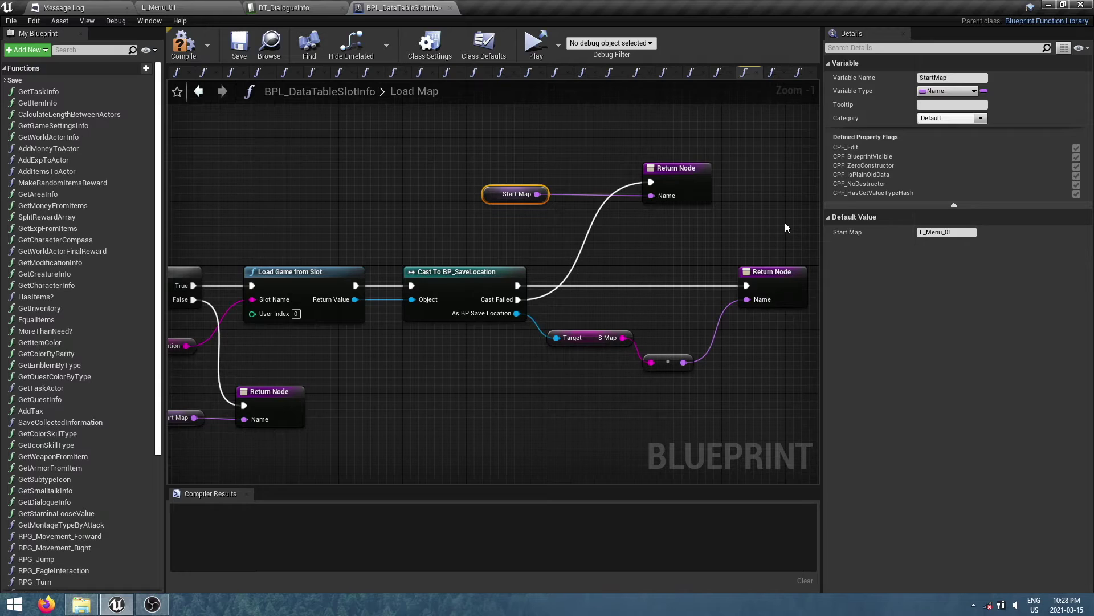
# - Undo the Start Map default back to L_MainLevel, then inspect the Start Map and Location nodes
pyautogui.hotkey('ctrl', 'z')
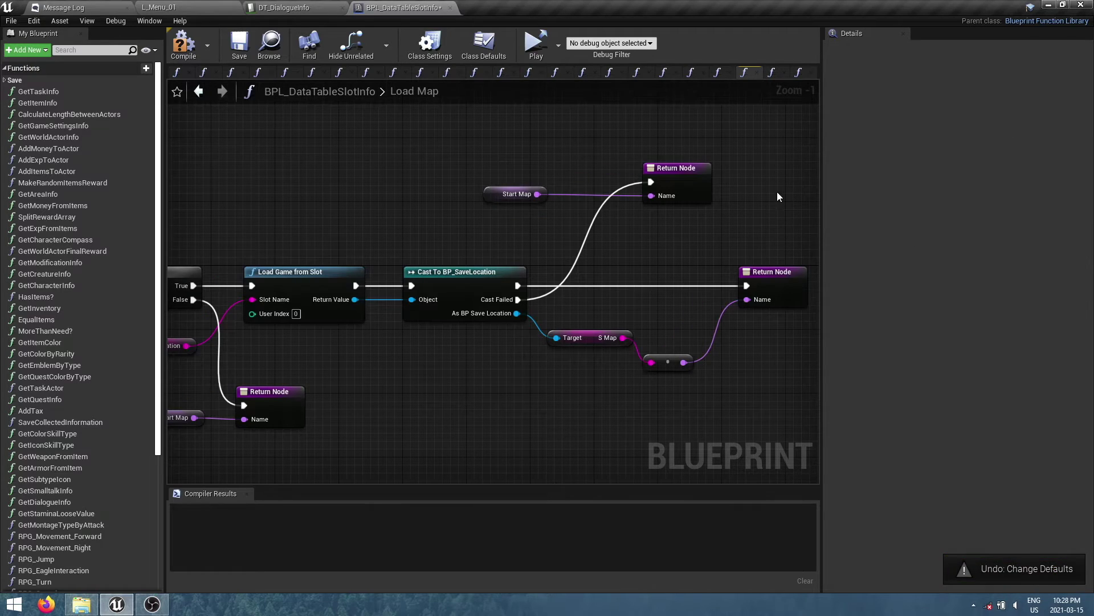
pyautogui.click(493, 197)
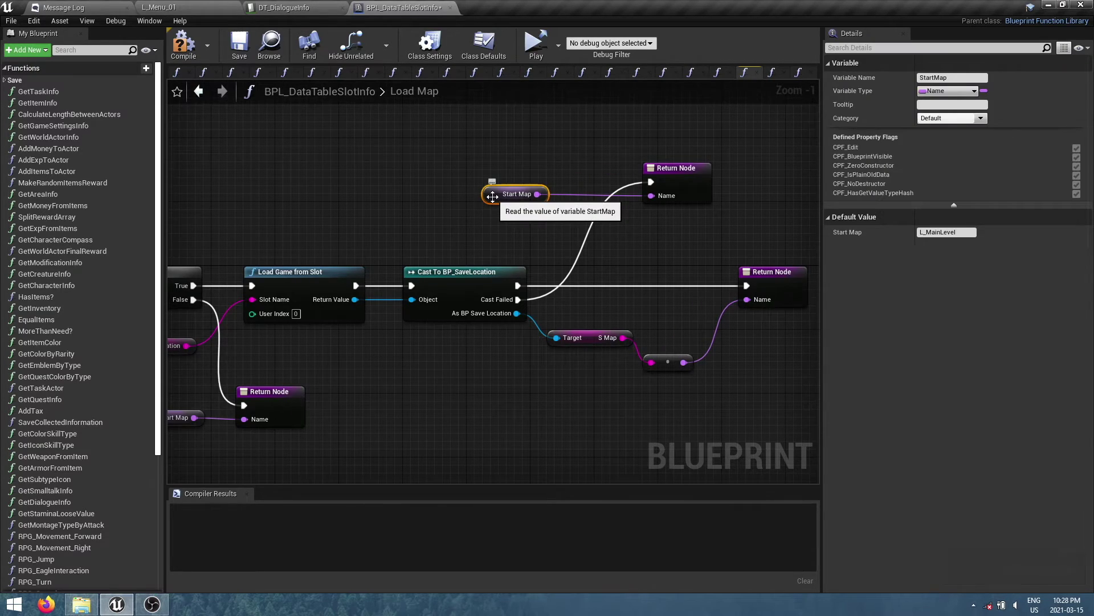
pyautogui.moveTo(377, 258); pyautogui.dragTo(537, 186, button='right')
pyautogui.click(317, 353)
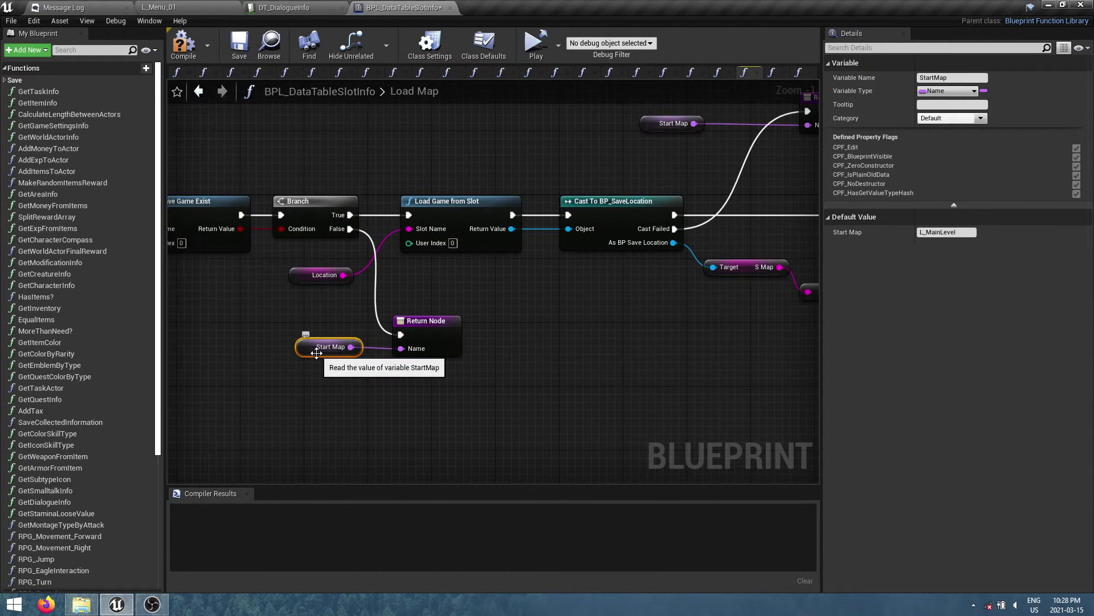
pyautogui.click(299, 277)
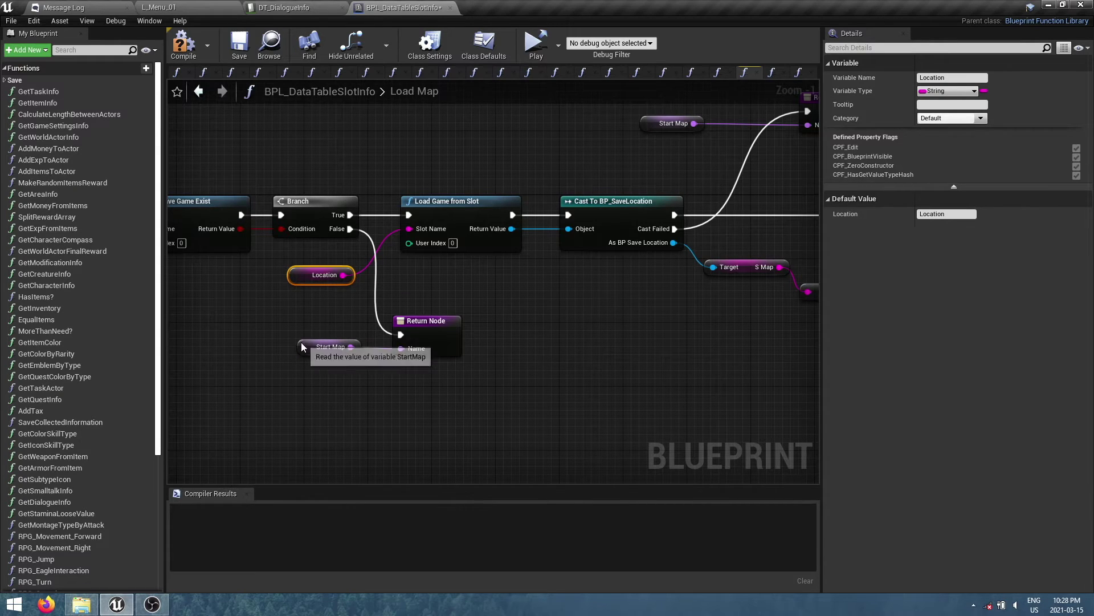
pyautogui.click(302, 344)
pyautogui.moveTo(302, 345); pyautogui.dragTo(494, 306, button='right')
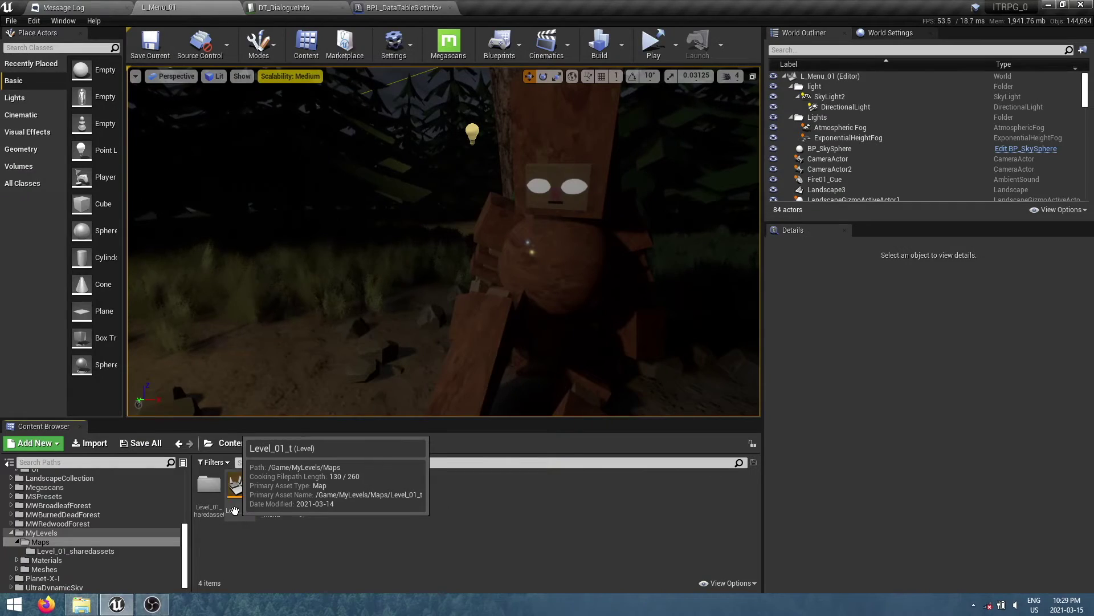
# - Check the Level_01_t map's name, leaving it unchanged
pyautogui.click(238, 513)
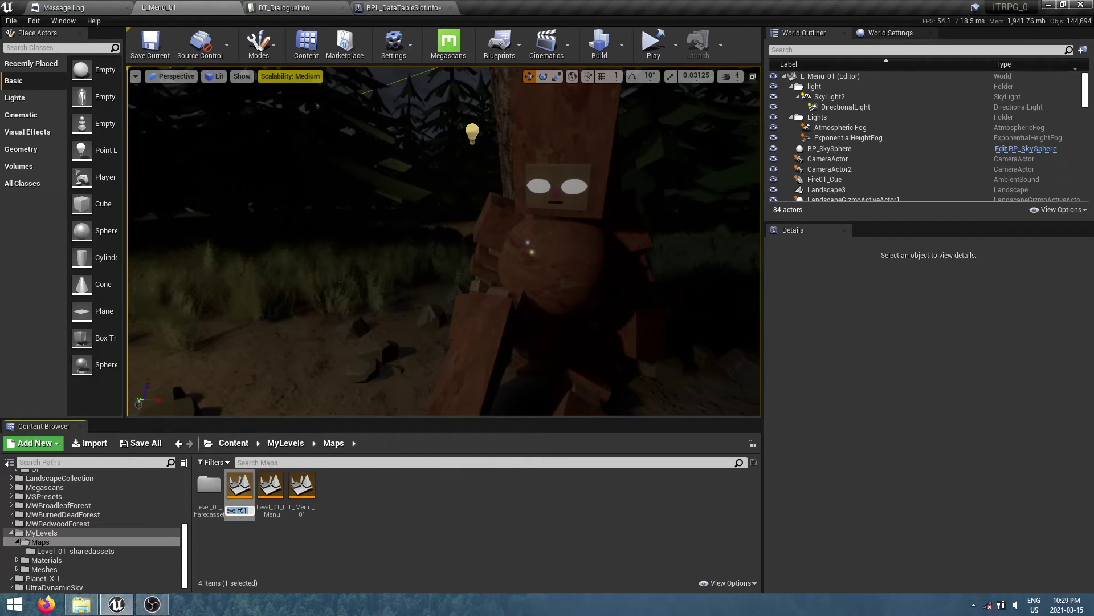
pyautogui.click(264, 543)
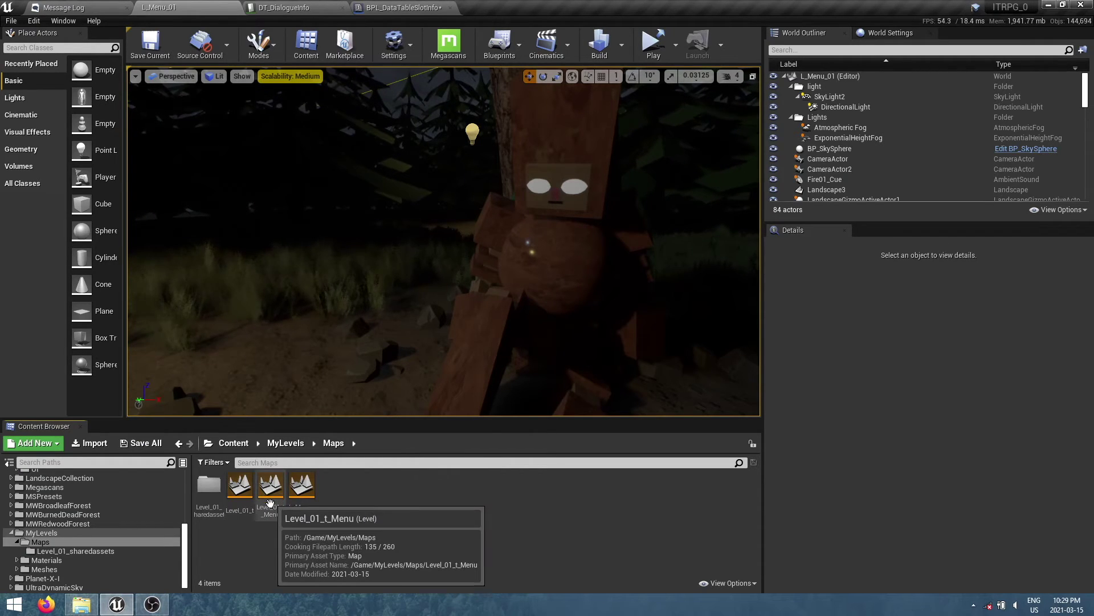
pyautogui.click(240, 490)
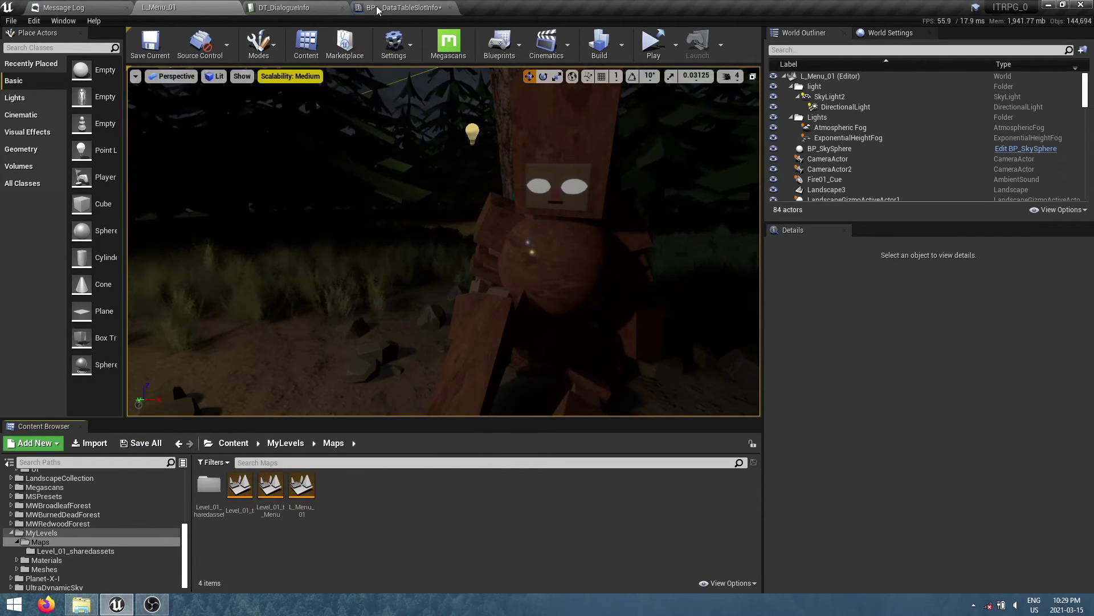
# - In BPL_DataTableSlotInfo, set the Start Map default value to Level_01_t
pyautogui.click(376, 7)
pyautogui.click(530, 328)
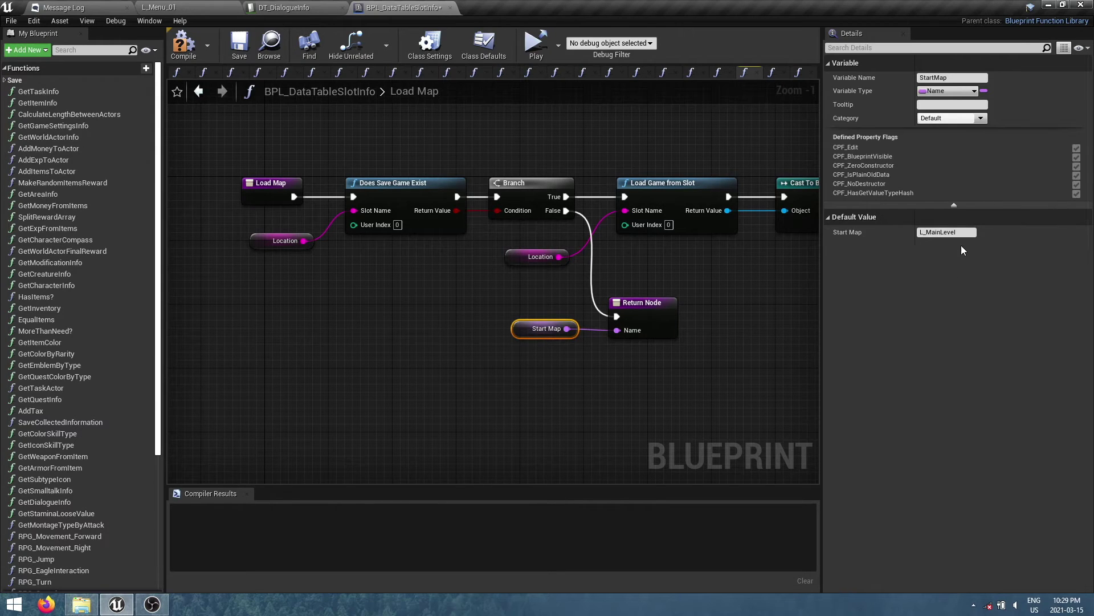
pyautogui.click(959, 232)
pyautogui.write('Level_01_t')
pyautogui.press('Return')
# - Verify the Start Map default on the graph's nodes, then compile and save the blueprint
pyautogui.moveTo(758, 332)
pyautogui.mouseDown(button='right')
pyautogui.moveTo(511, 404)
pyautogui.moveTo(549, 373)
pyautogui.mouseUp(button='right')
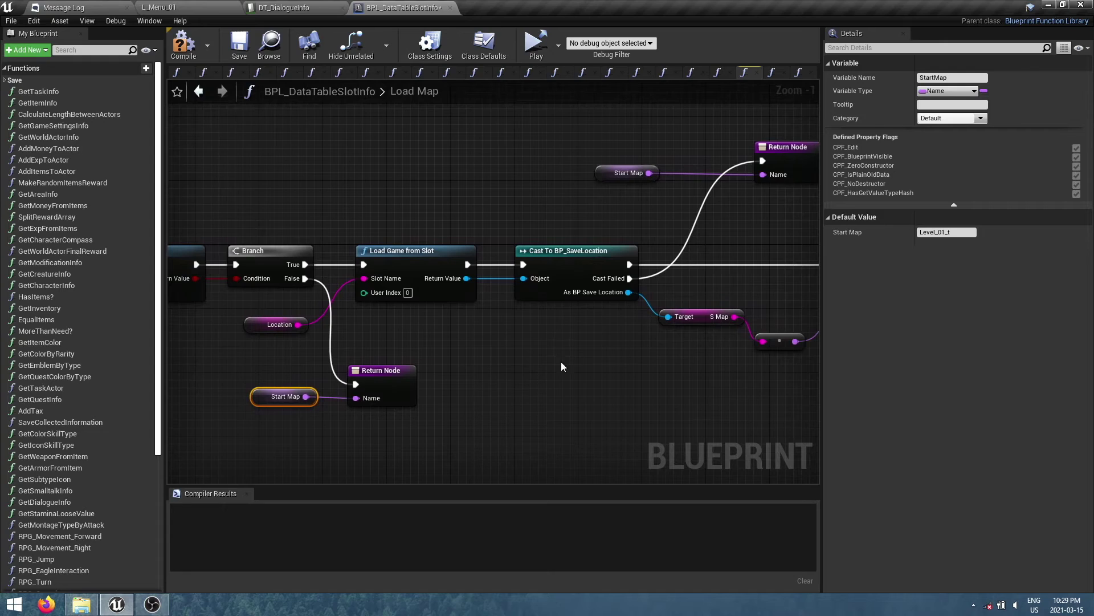
pyautogui.click(614, 165)
pyautogui.click(953, 233)
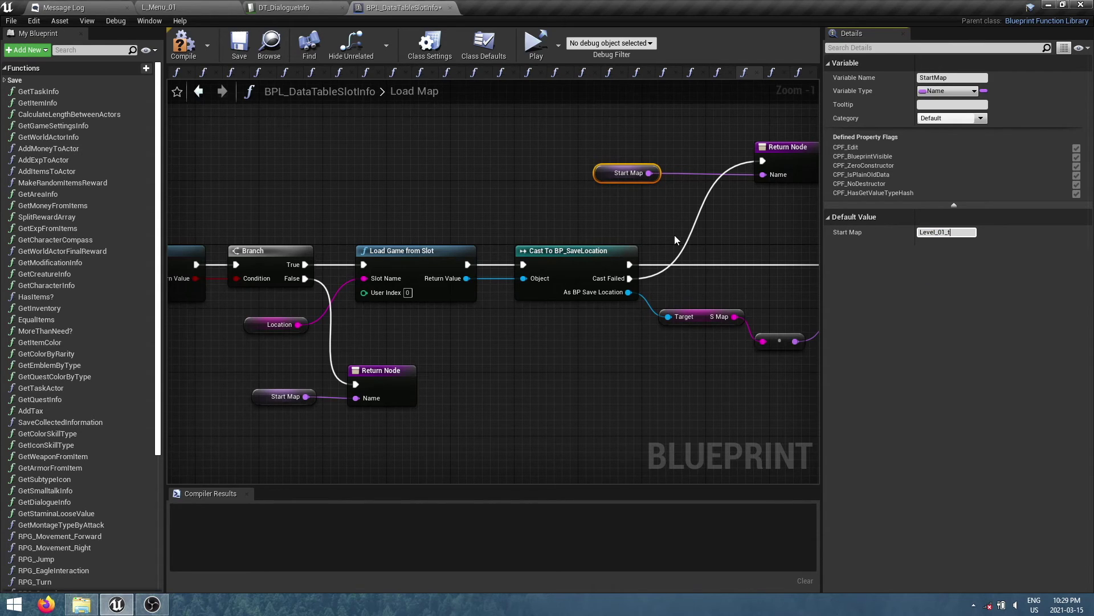
pyautogui.moveTo(655, 230); pyautogui.dragTo(511, 224, button='right')
pyautogui.click(550, 305)
pyautogui.click(586, 227)
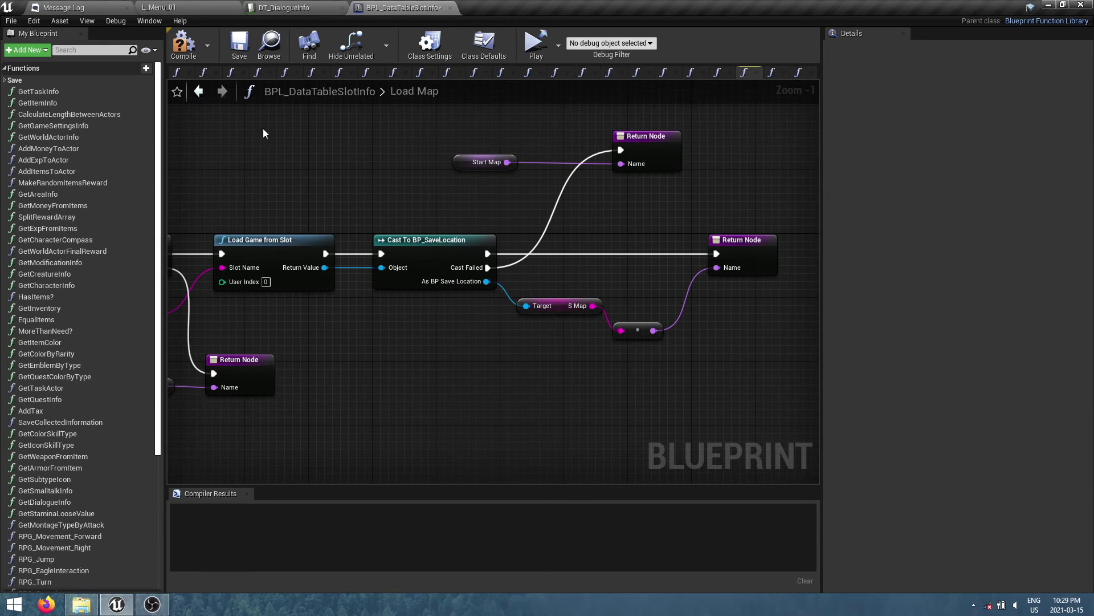
pyautogui.click(239, 53)
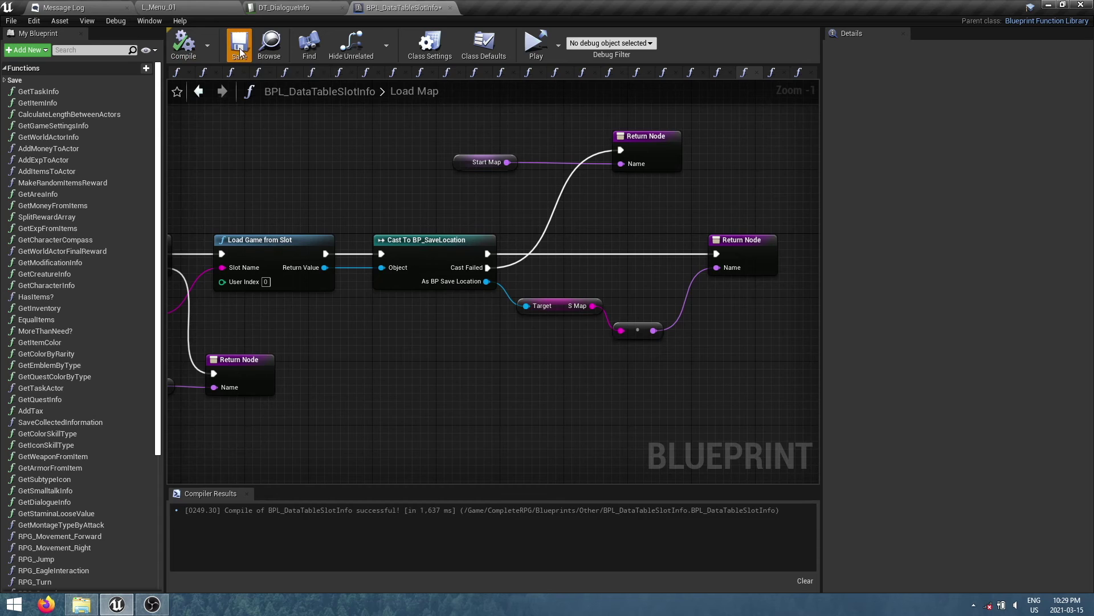
pyautogui.click(199, 5)
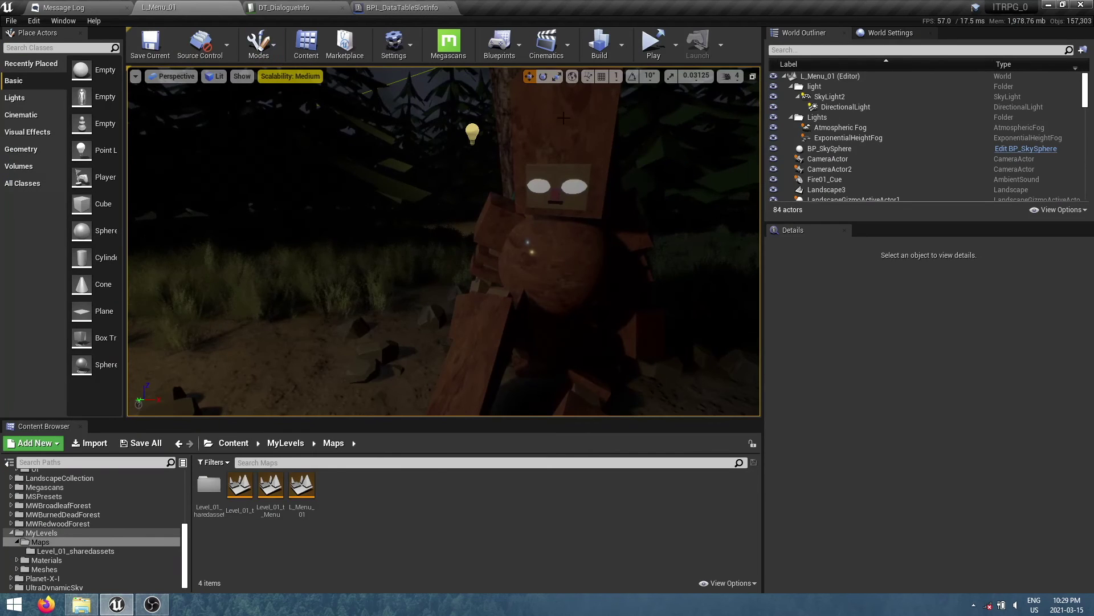
# - Launch the game in Standalone Game mode from the Play options
pyautogui.click(675, 53)
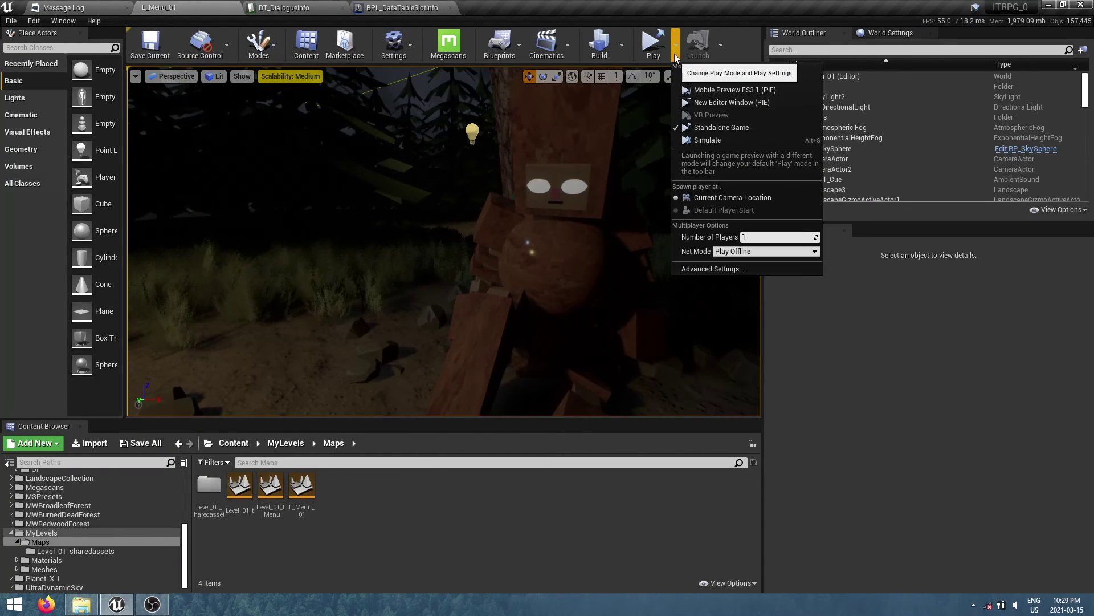
pyautogui.click(697, 132)
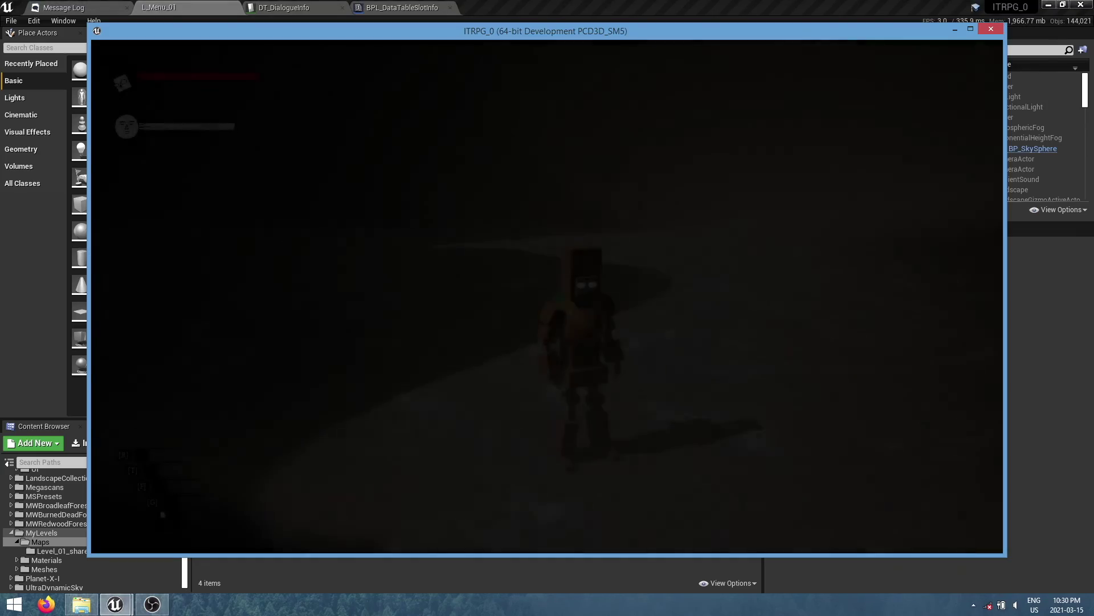